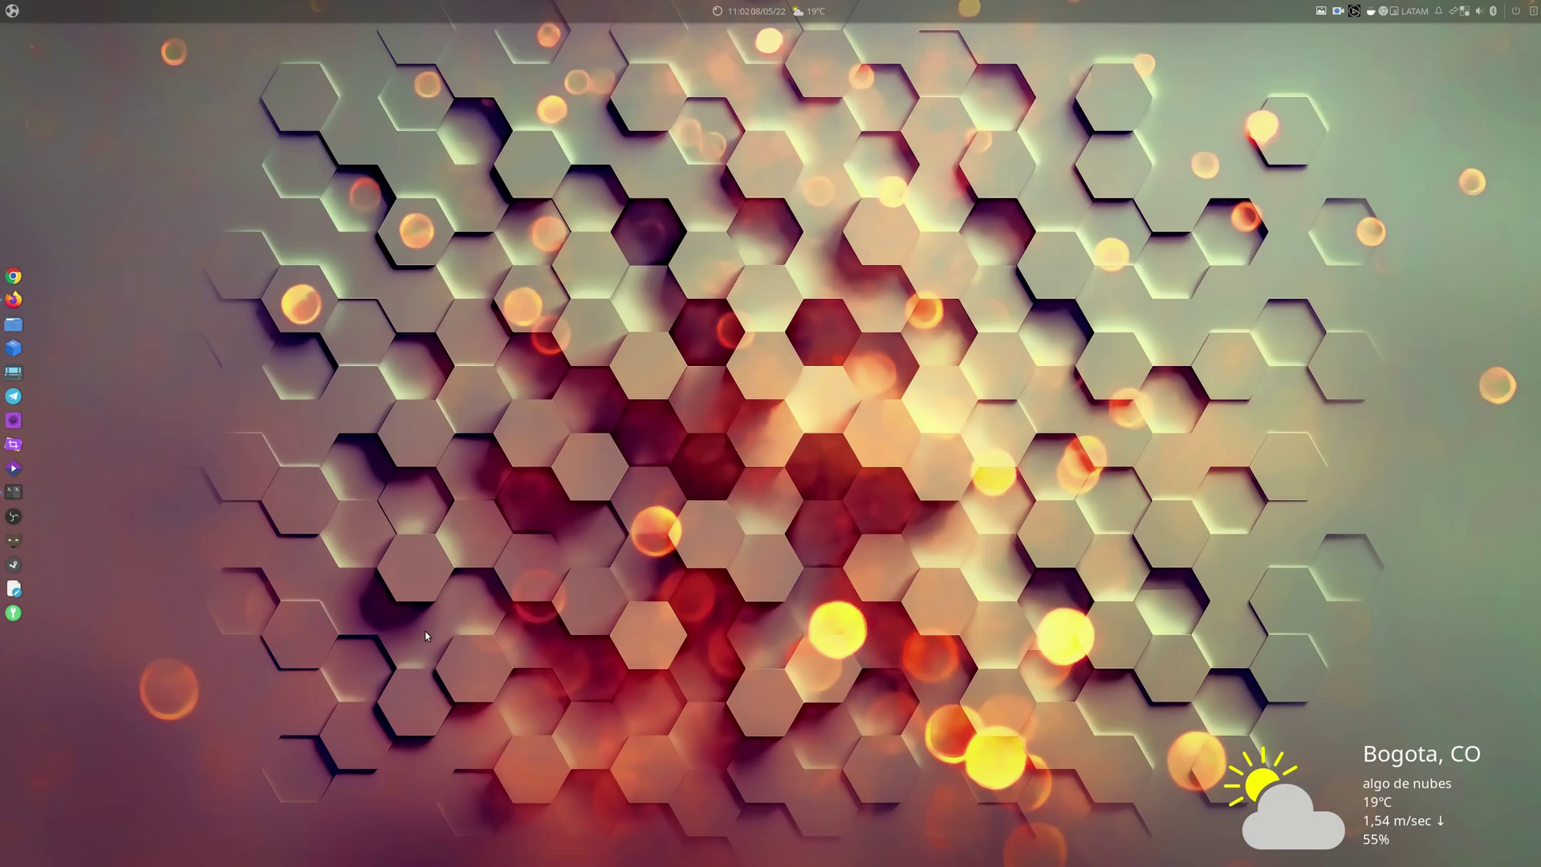
Step: Switch to Firefox and download the Today-1.4.0.AppImage file from todaylist.io
{"action": "left_click", "coordinate": [13, 492]}
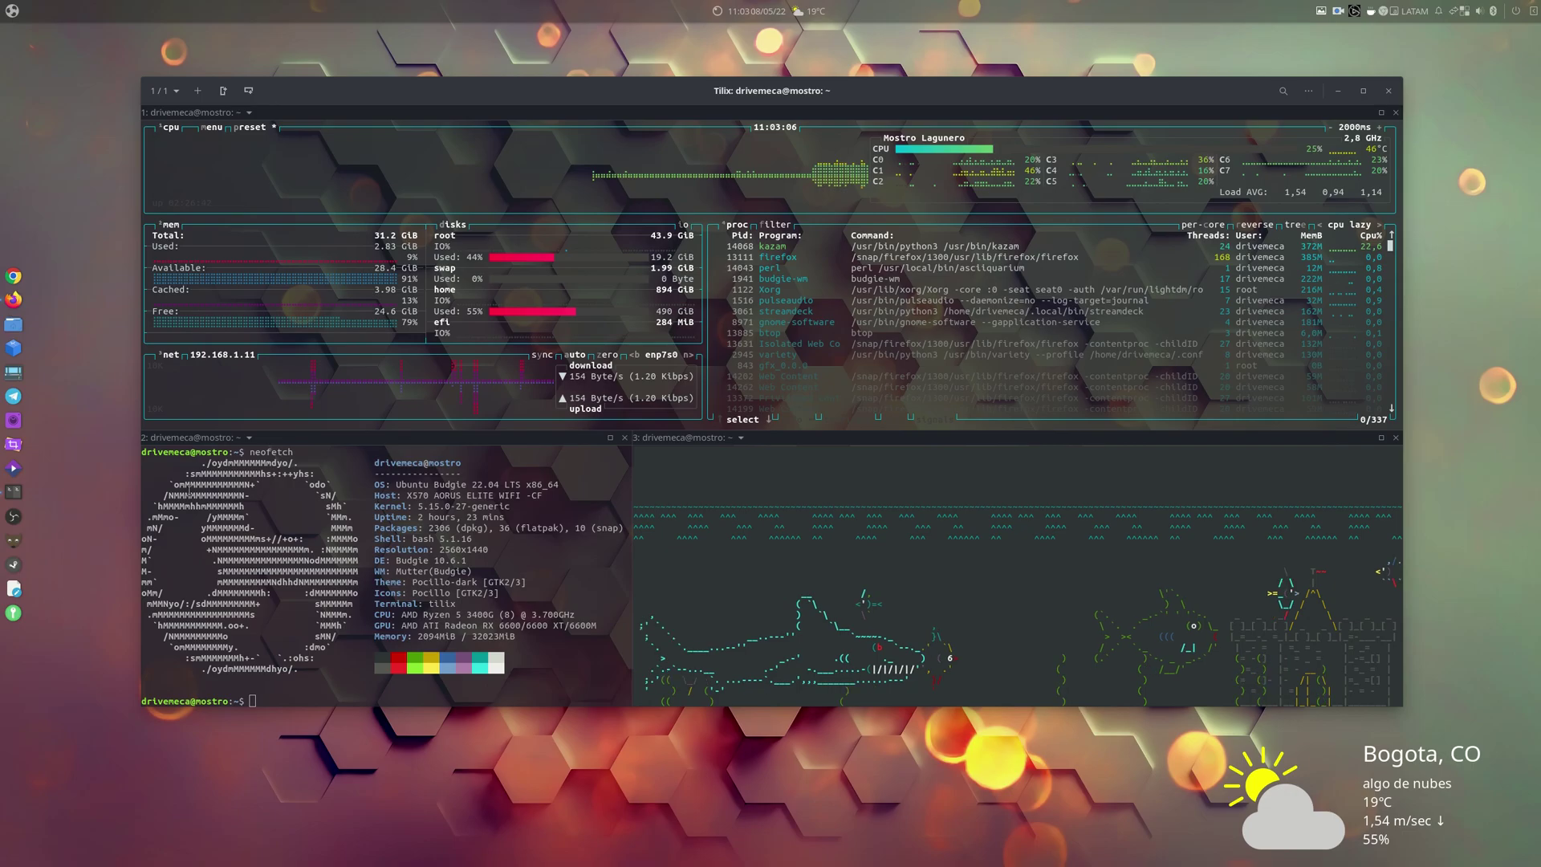
{"action": "left_click", "coordinate": [14, 298]}
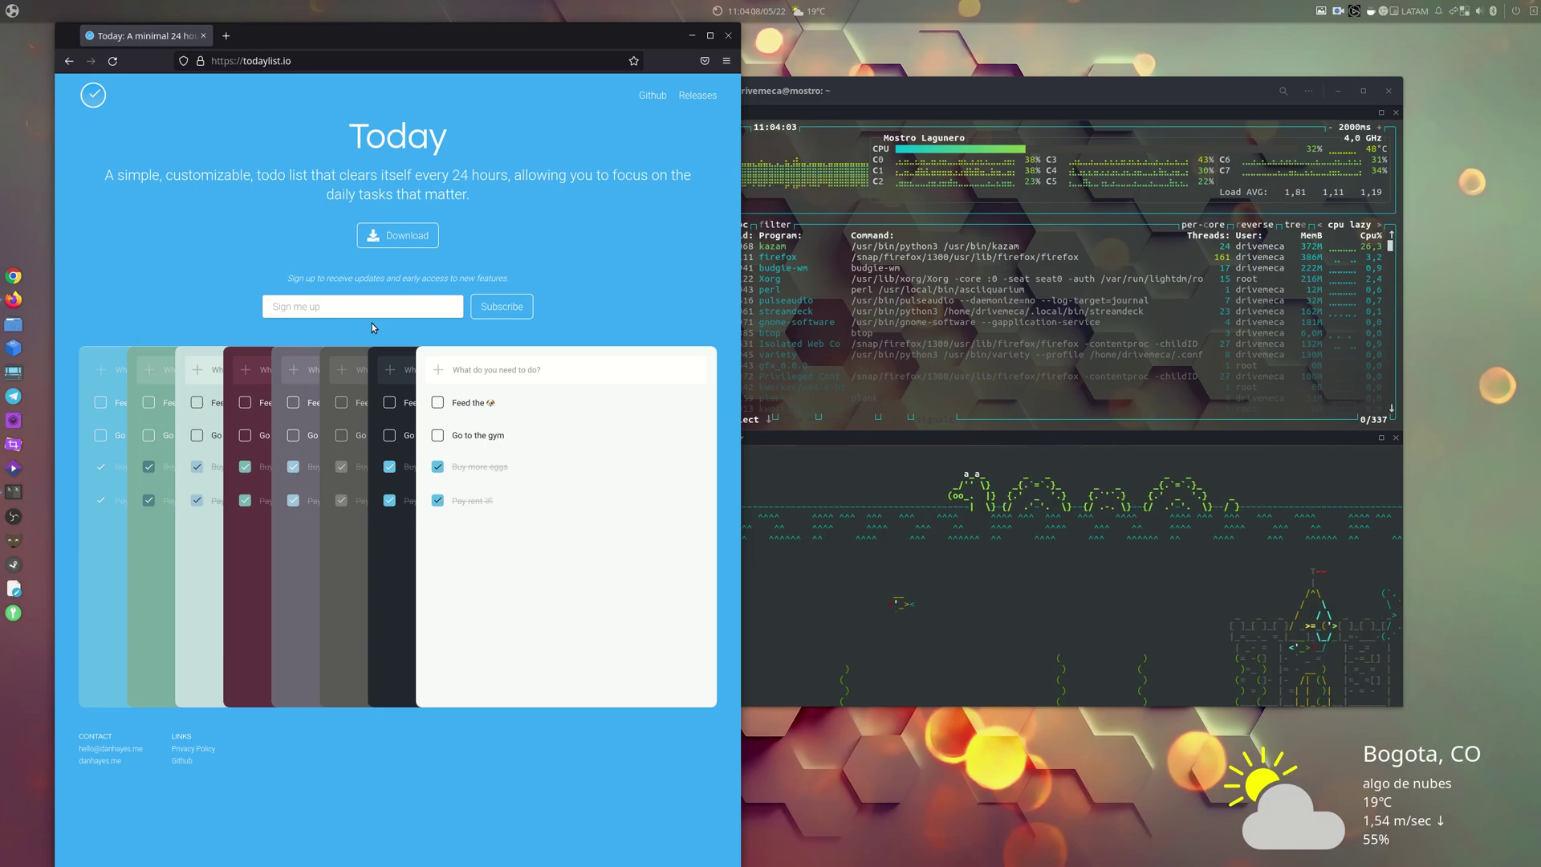
{"action": "left_click", "coordinate": [405, 237]}
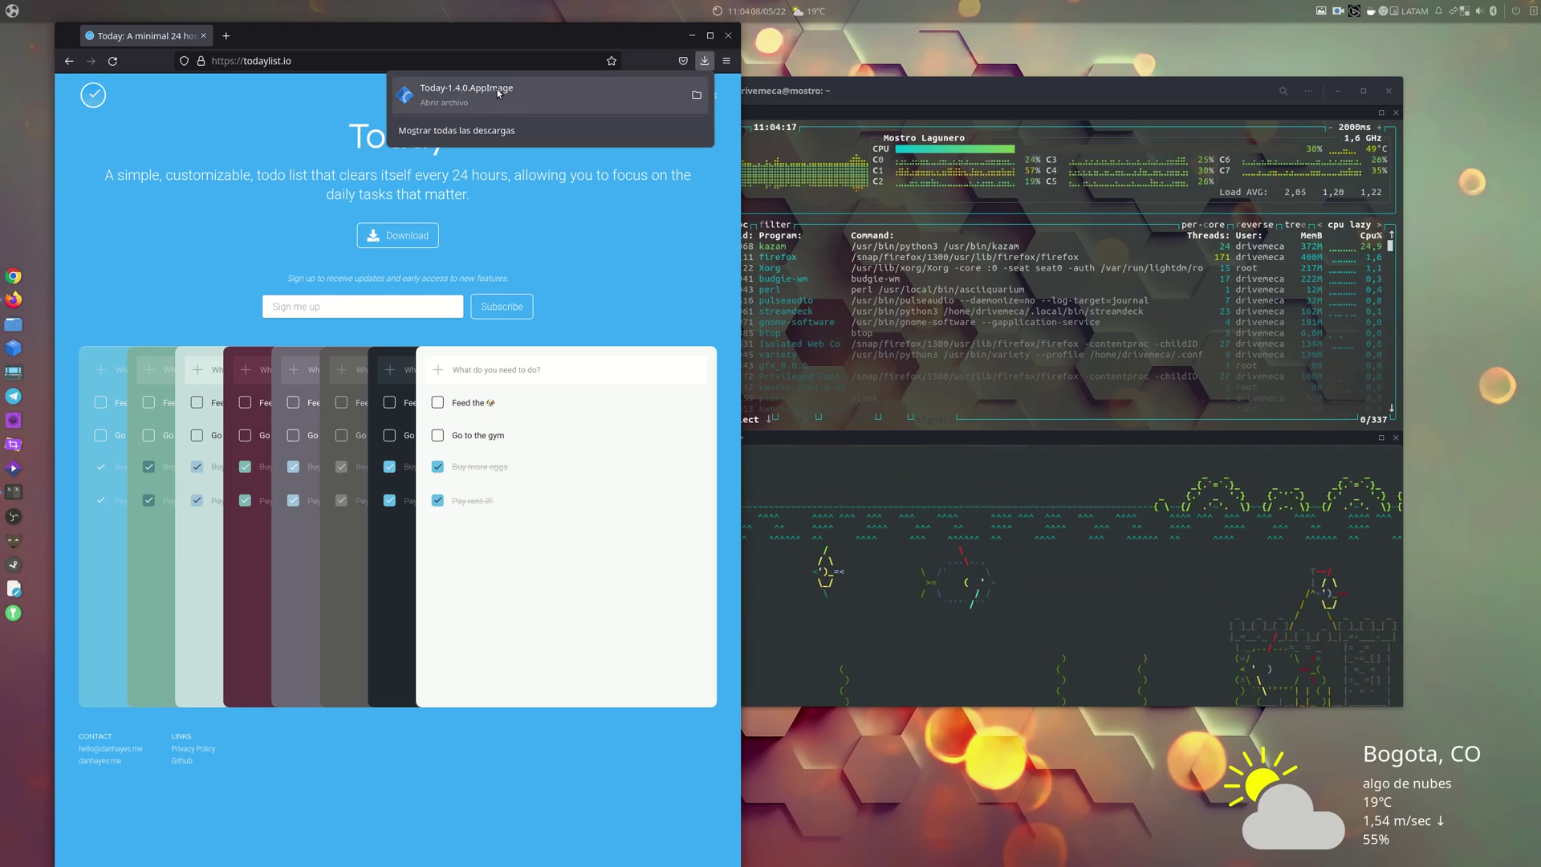
{"action": "left_click", "coordinate": [598, 266]}
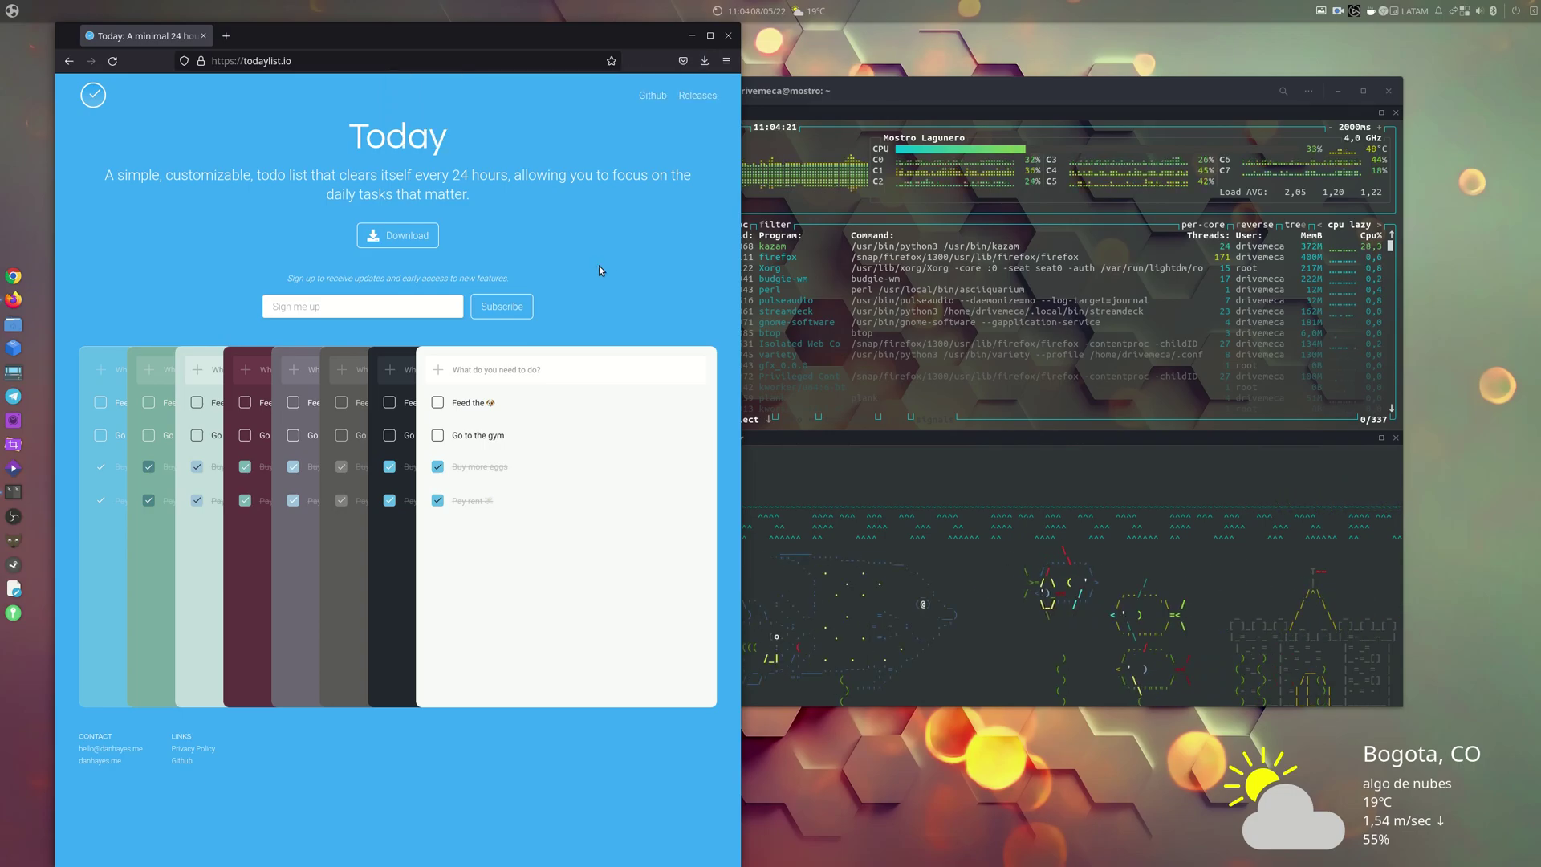
Step: Open the Today project's GitHub repository in a new tab and switch to it
{"action": "right_click", "coordinate": [662, 97]}
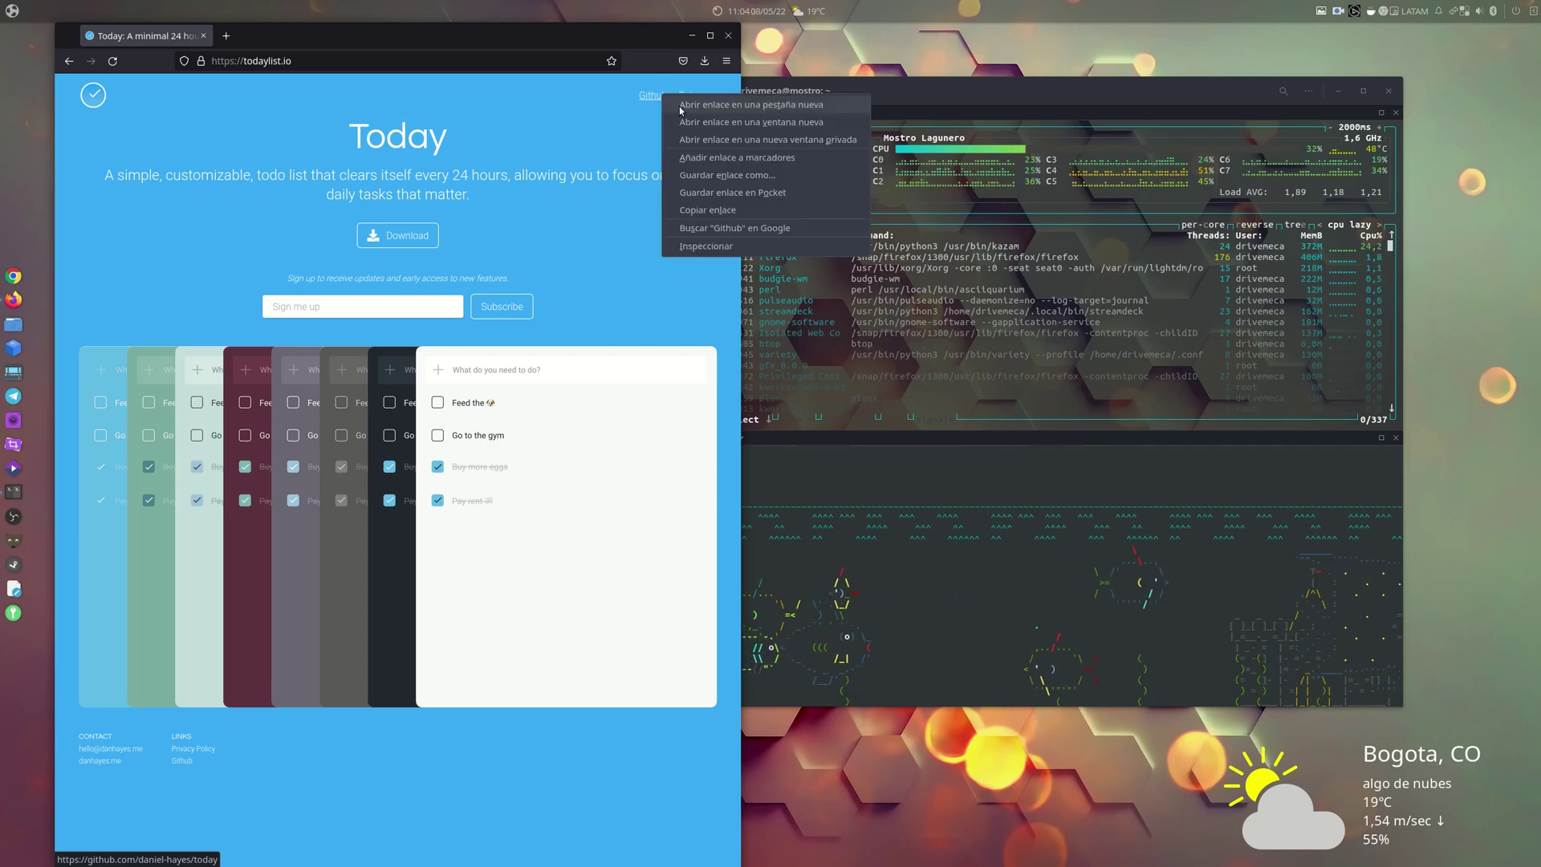
{"action": "left_click", "coordinate": [680, 105]}
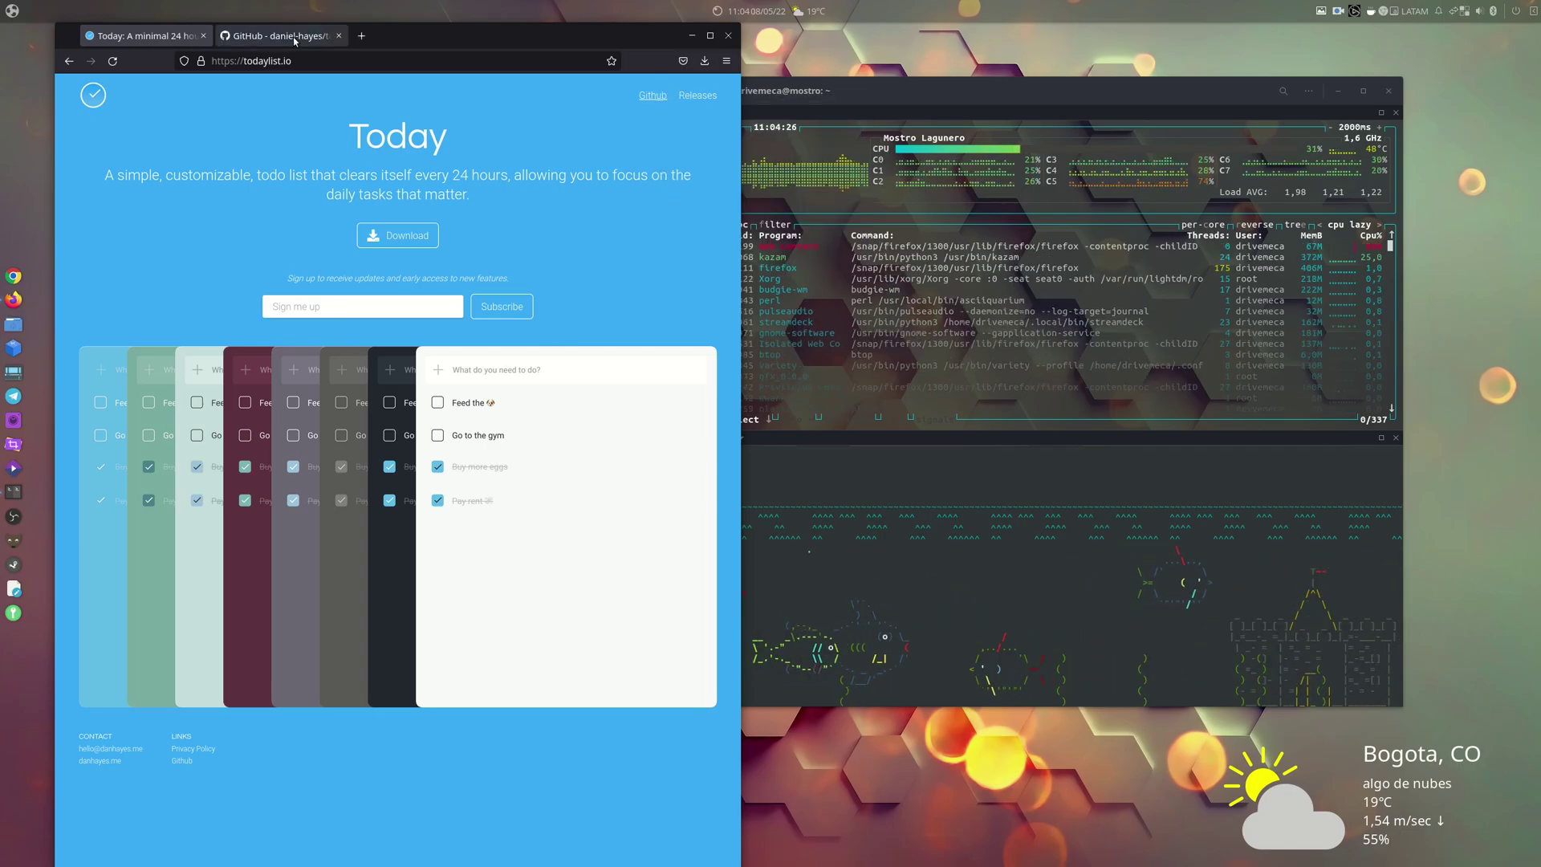
{"action": "left_click", "coordinate": [292, 37]}
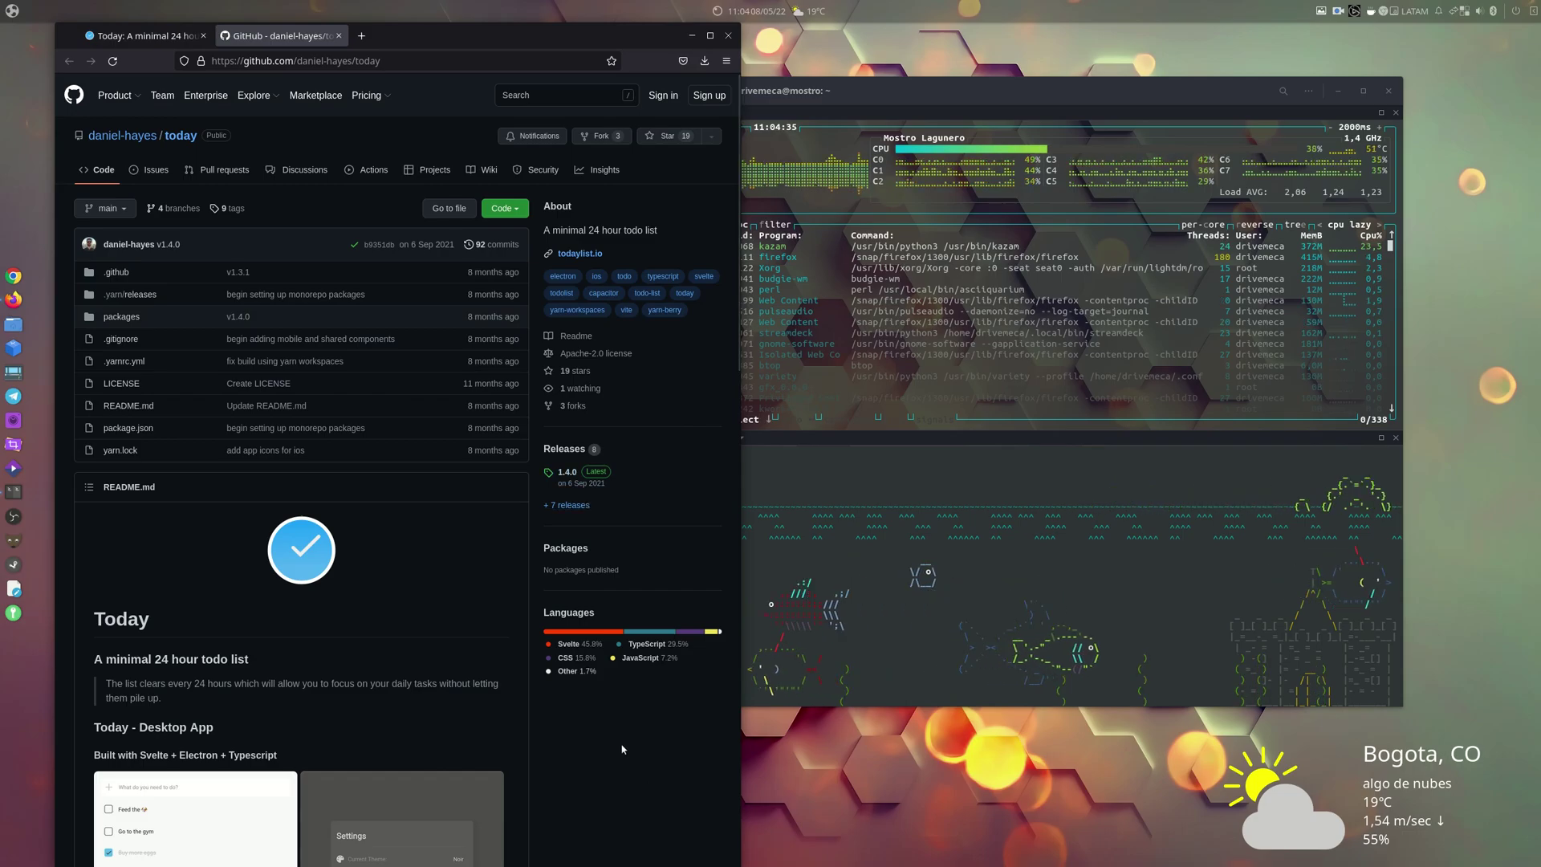
Step: Read through the repository's README, then view the project's releases page
{"action": "scroll", "coordinate": [623, 749], "scroll_direction": "down", "scroll_amount": 3}
{"action": "scroll", "coordinate": [622, 749], "scroll_direction": "down", "scroll_amount": 1}
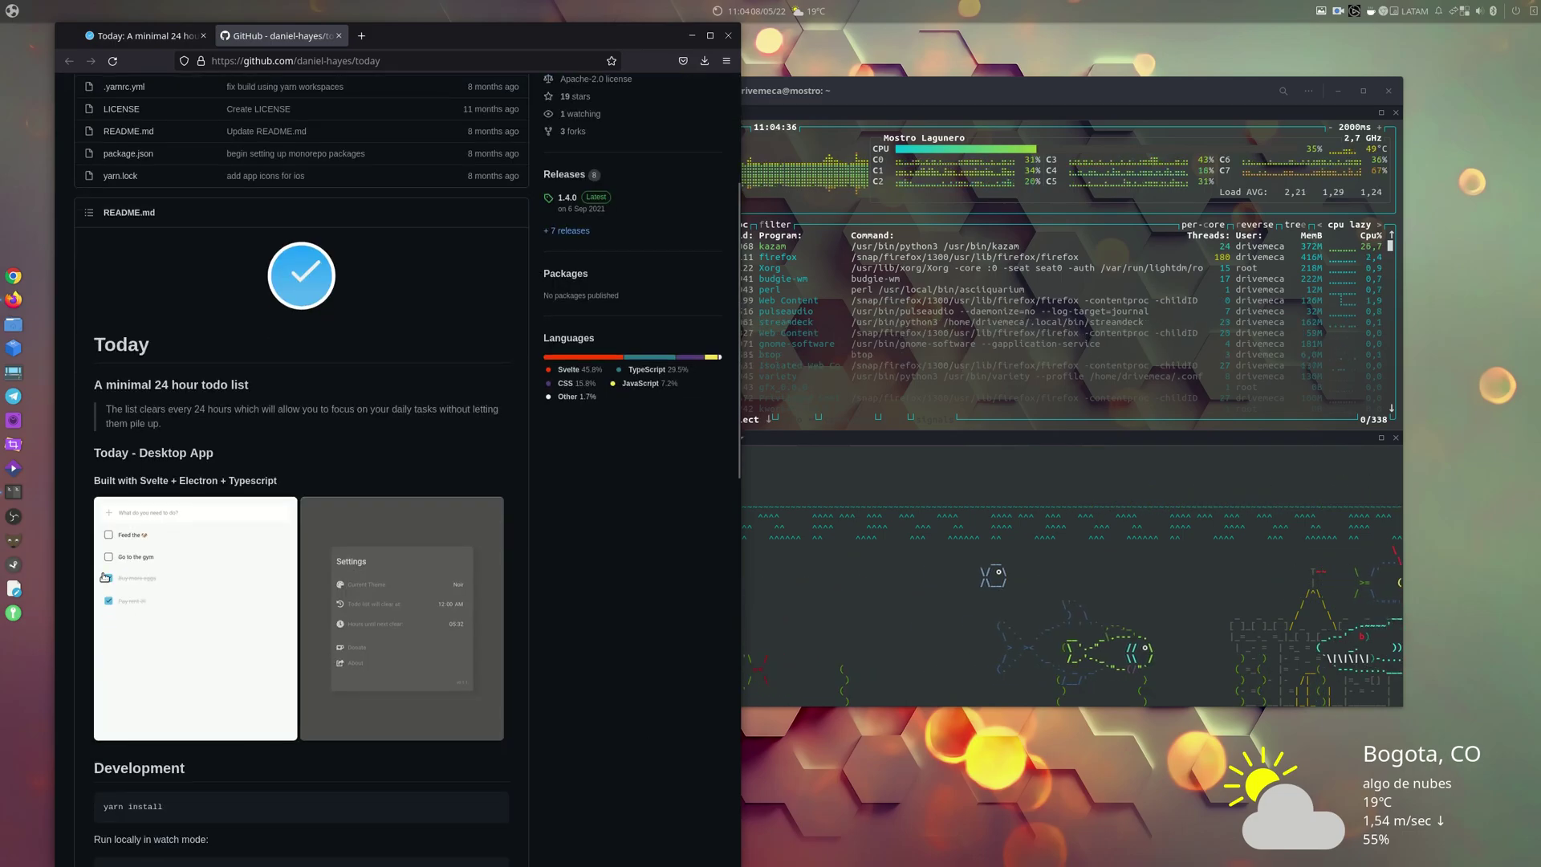
{"action": "scroll", "coordinate": [619, 643], "scroll_direction": "down", "scroll_amount": 5}
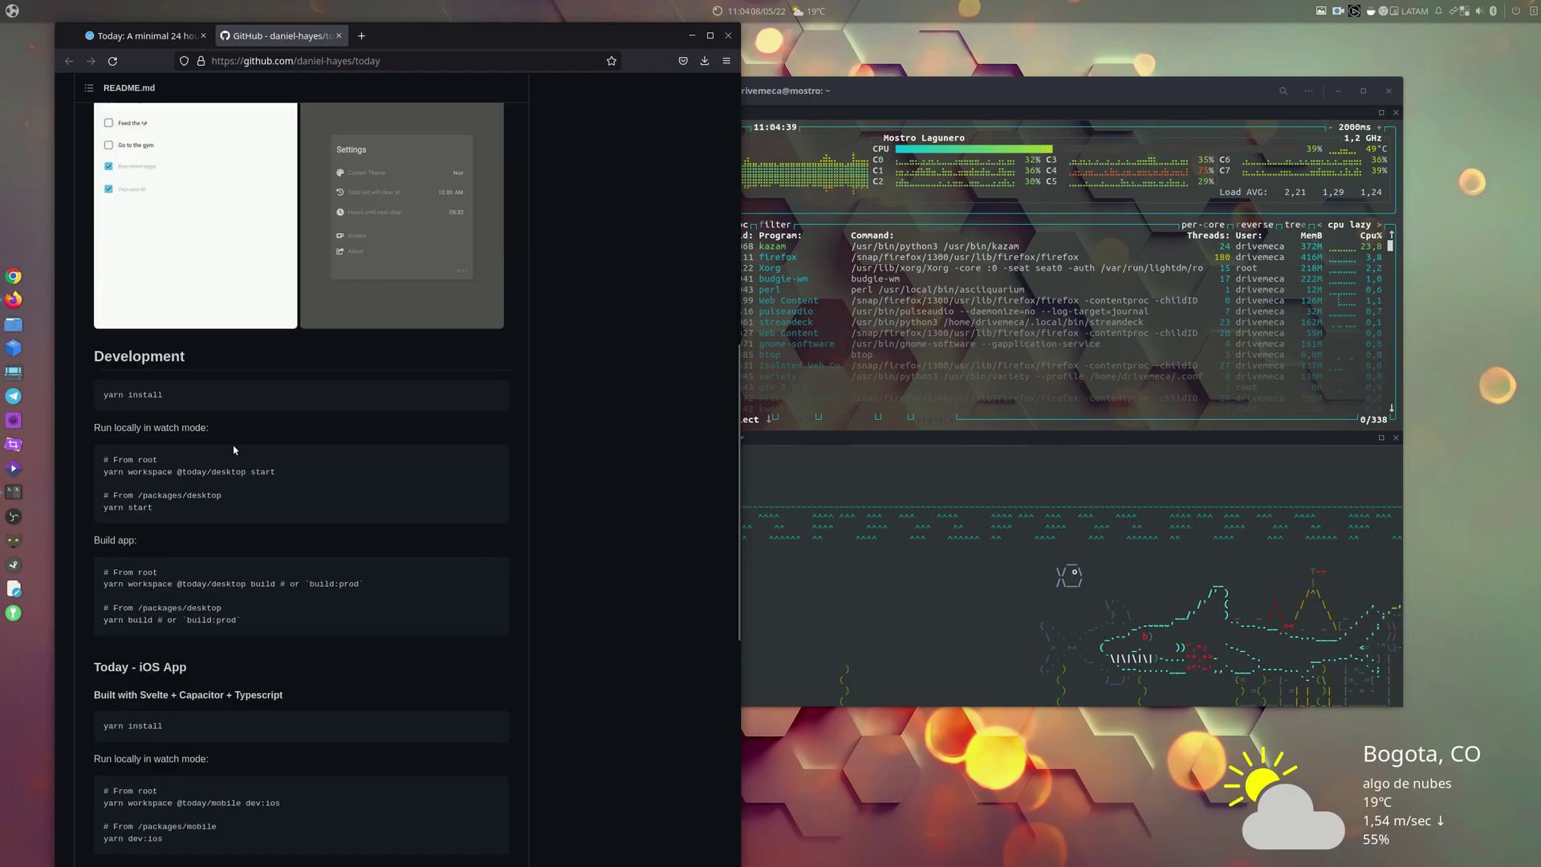
{"action": "scroll", "coordinate": [653, 640], "scroll_direction": "down", "scroll_amount": 5}
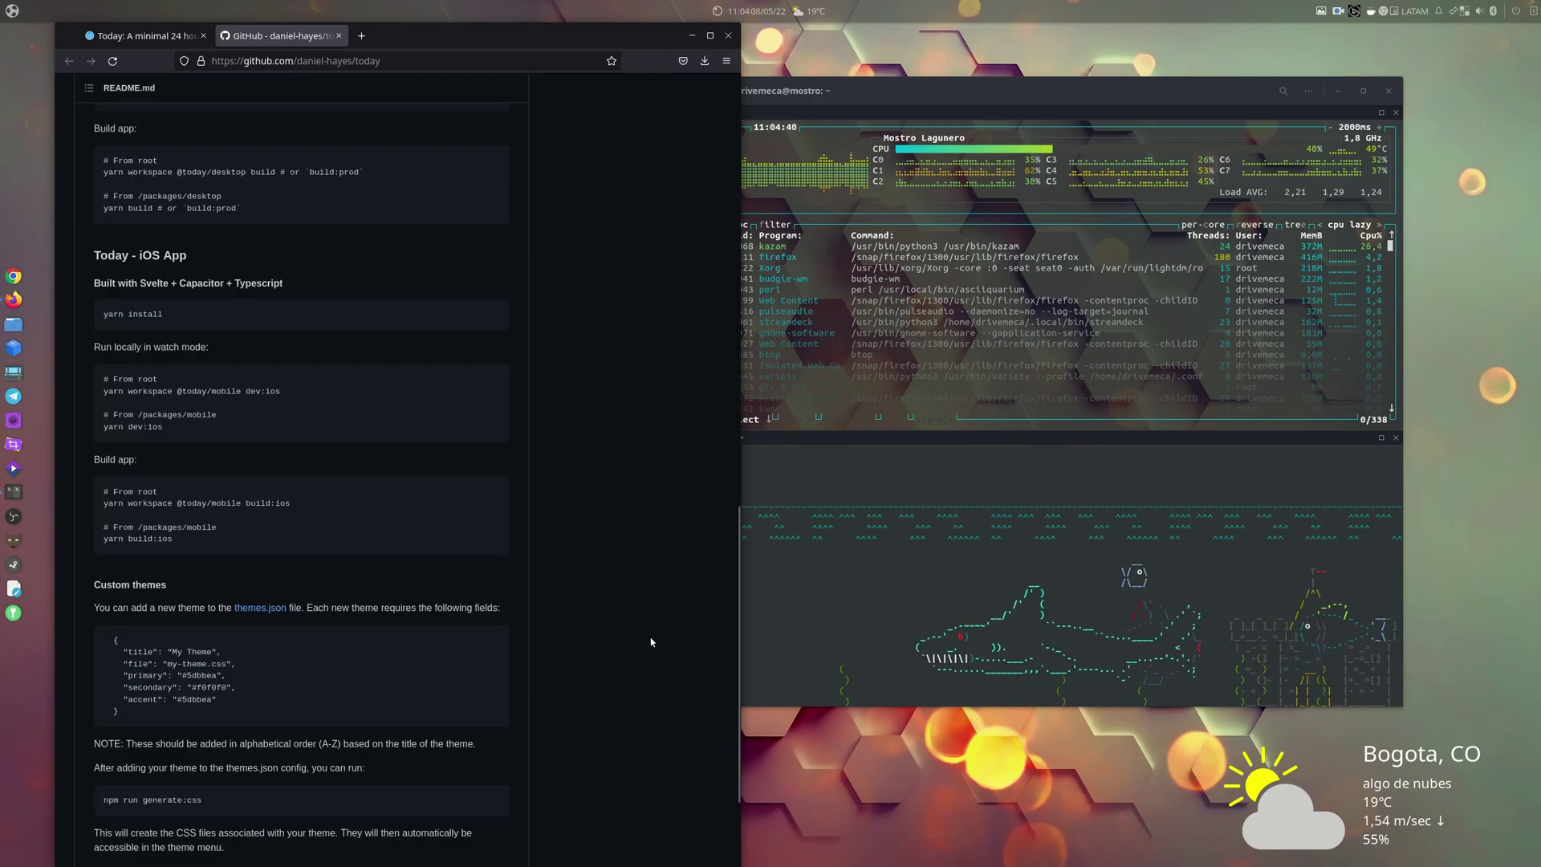
{"action": "scroll", "coordinate": [651, 642], "scroll_direction": "down", "scroll_amount": 2}
{"action": "scroll", "coordinate": [650, 642], "scroll_direction": "up", "scroll_amount": 4}
{"action": "scroll", "coordinate": [651, 642], "scroll_direction": "up", "scroll_amount": 10}
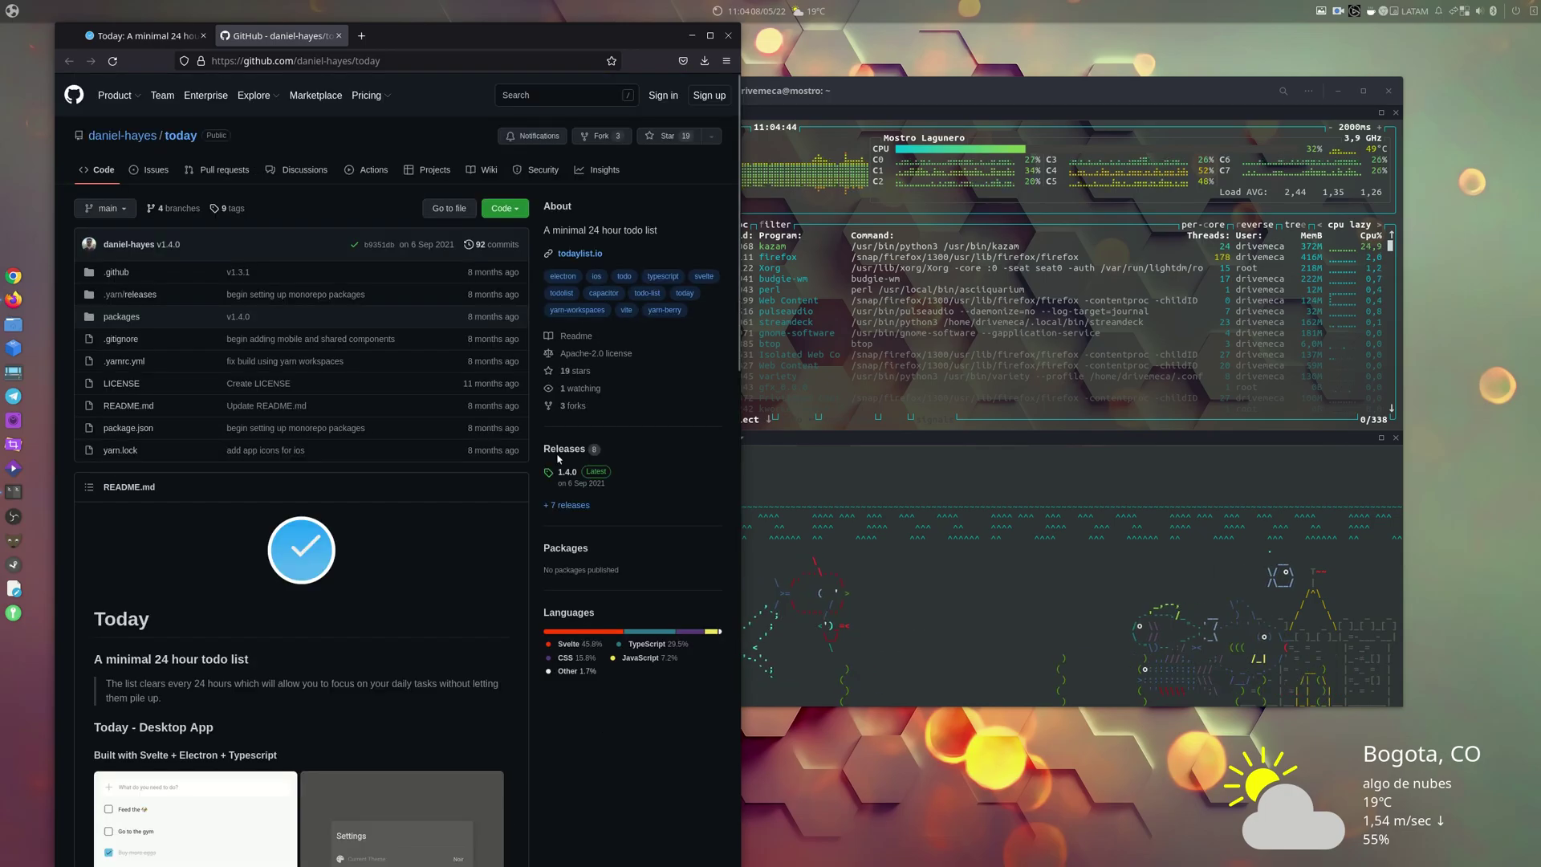
{"action": "left_click", "coordinate": [564, 450]}
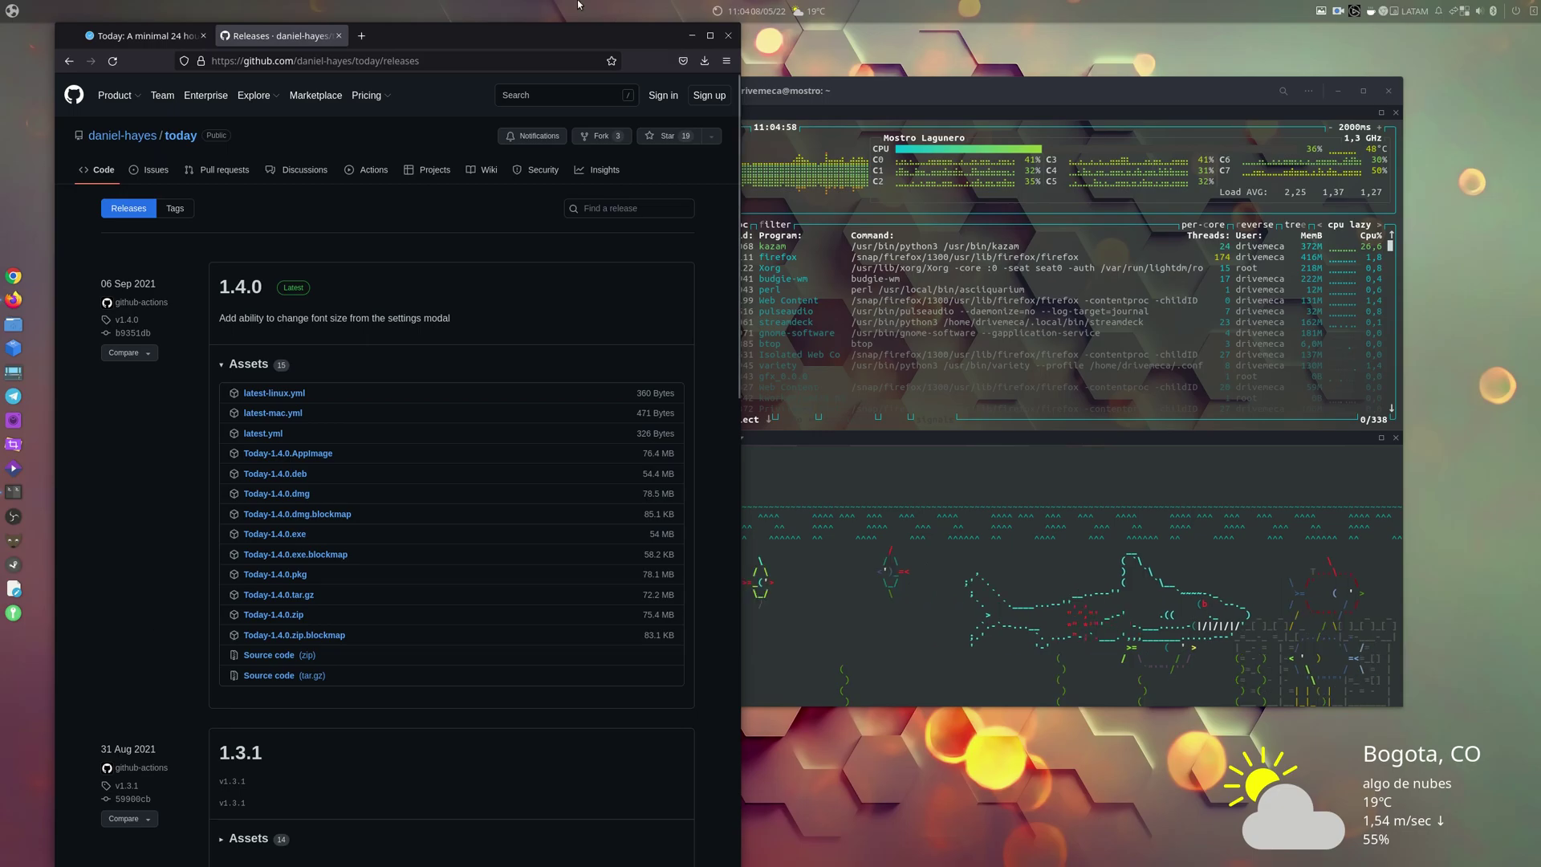
Step: Minimize the browser, switch to the file manager and open the Descargas folder
{"action": "left_click", "coordinate": [690, 37]}
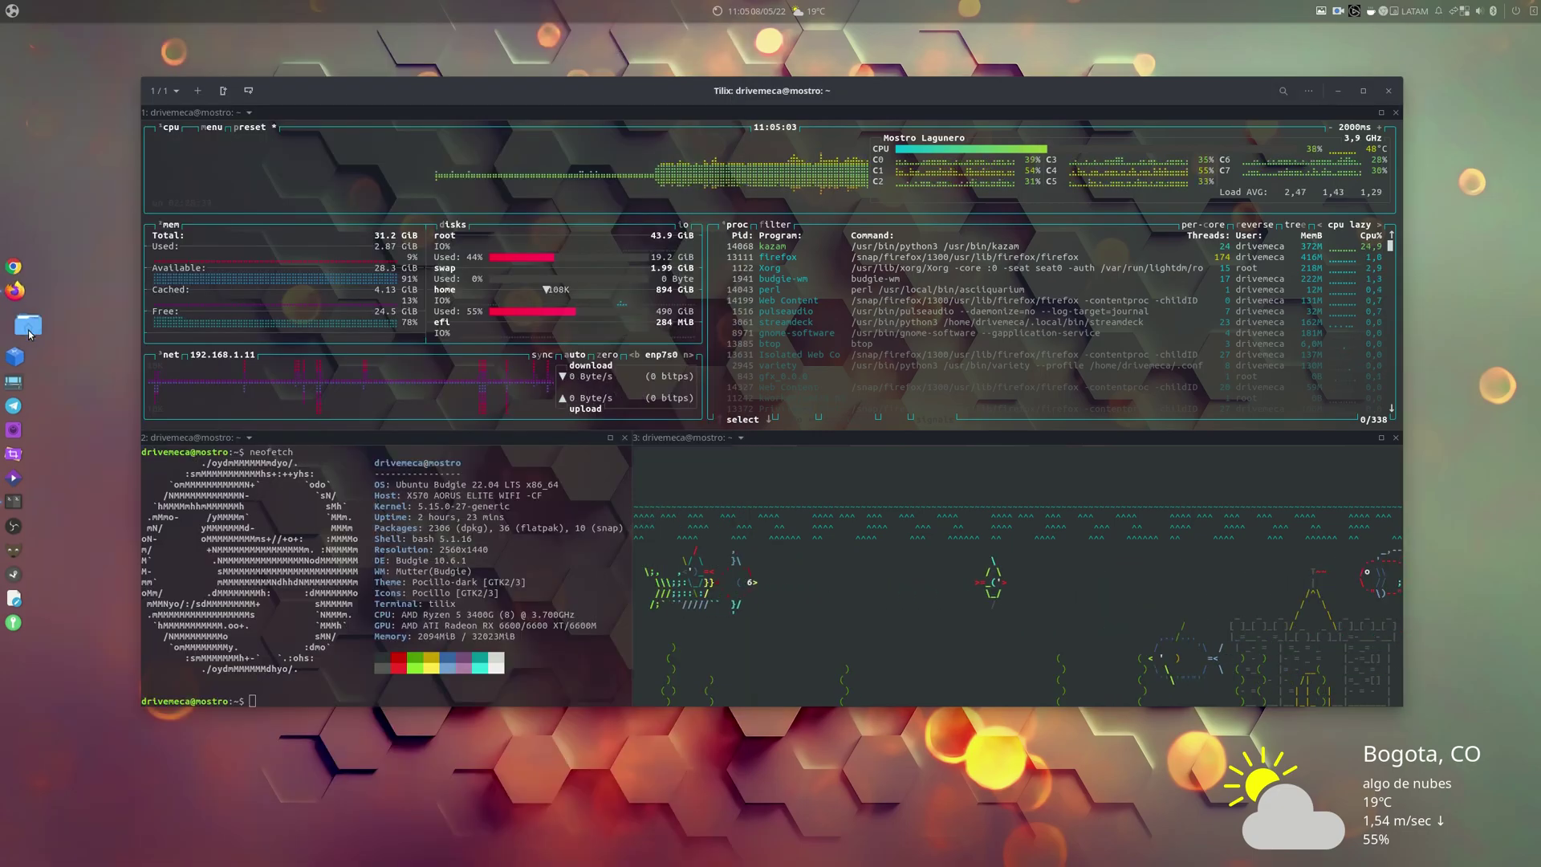
{"action": "key", "text": "super+e"}
{"action": "left_click_drag", "start_coordinate": [376, 63], "coordinate": [655, 121]}
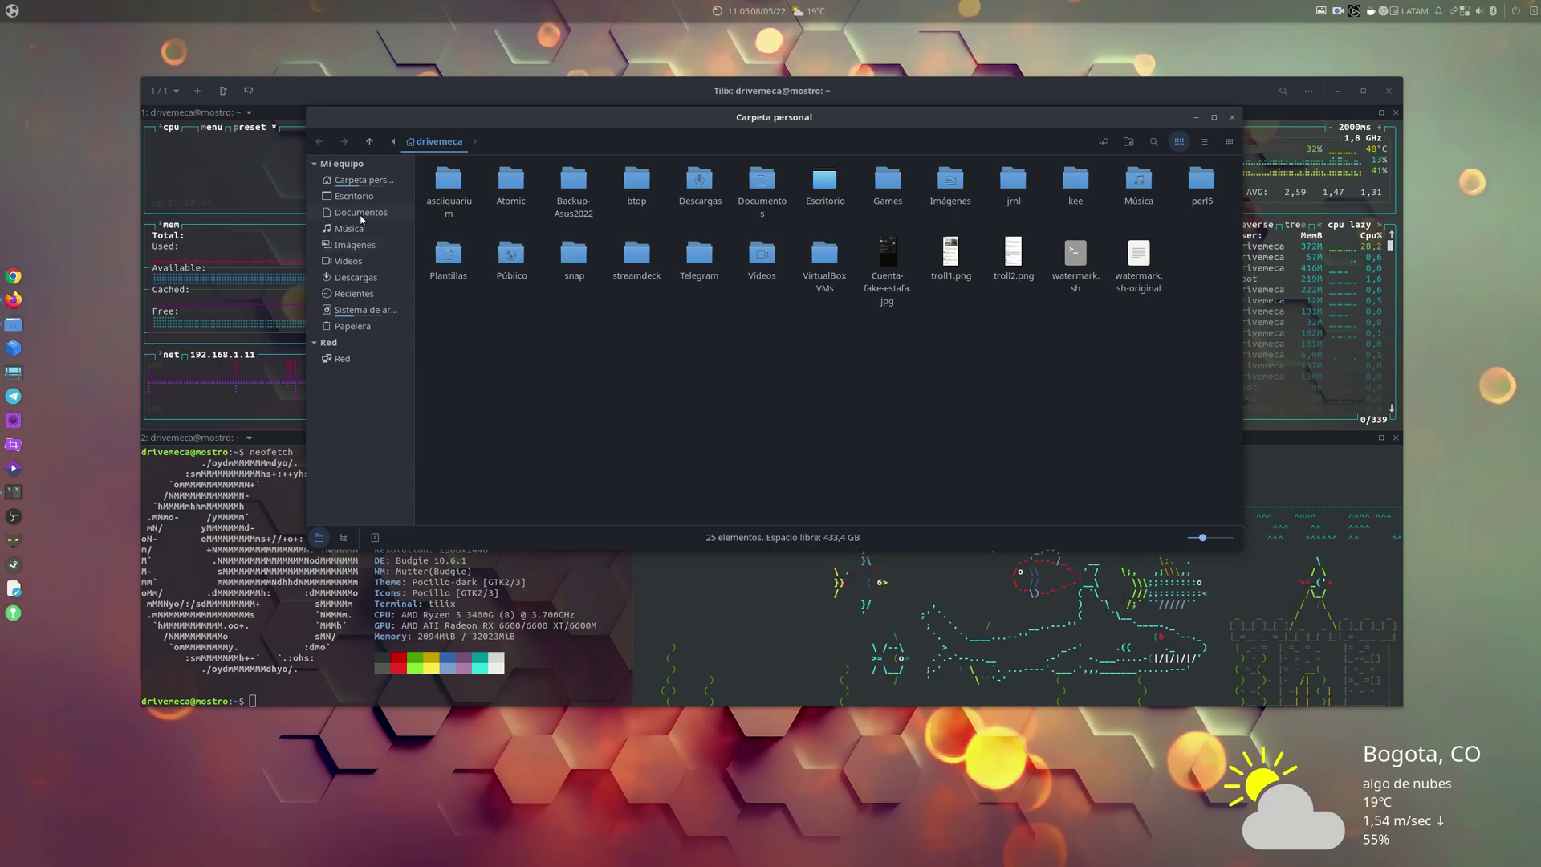
{"action": "left_click", "coordinate": [367, 277]}
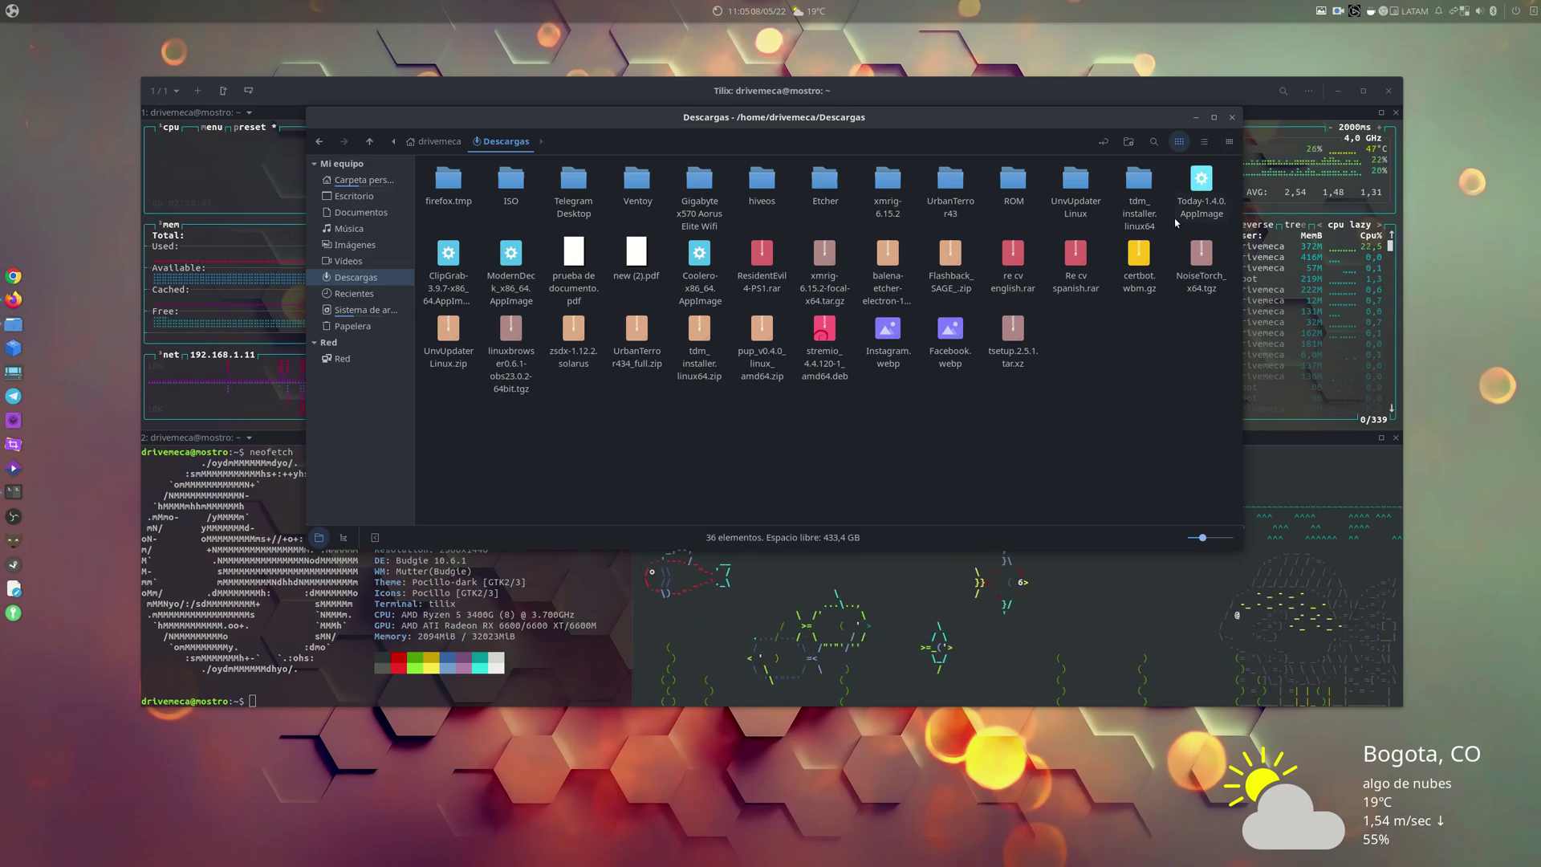
Step: Allow Today-1.4.0.AppImage to be executed as a program in its permission properties
{"action": "right_click", "coordinate": [1201, 182]}
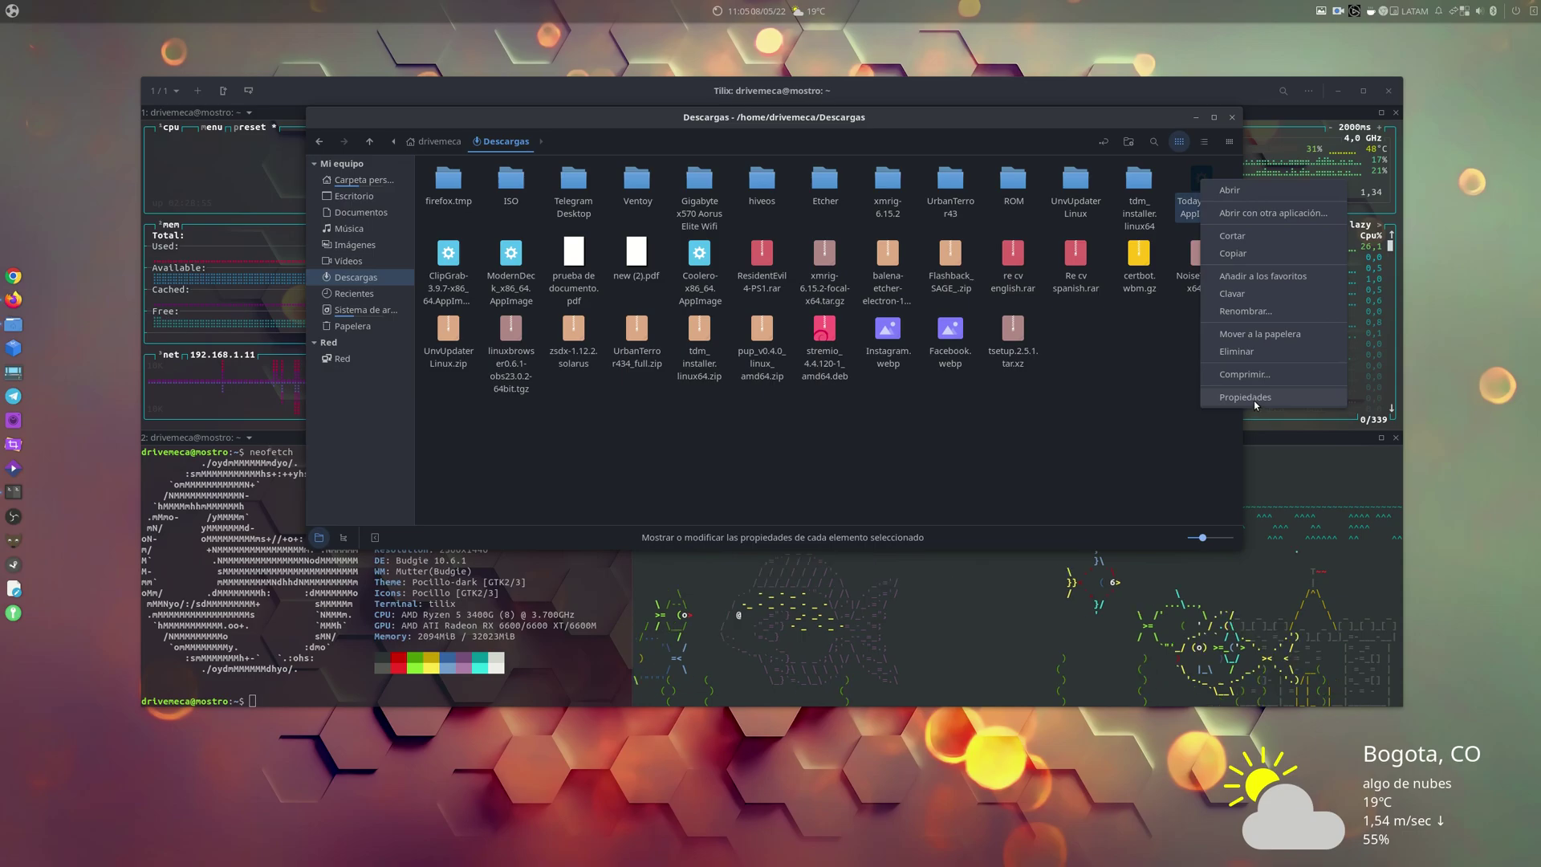
{"action": "left_click", "coordinate": [1253, 398]}
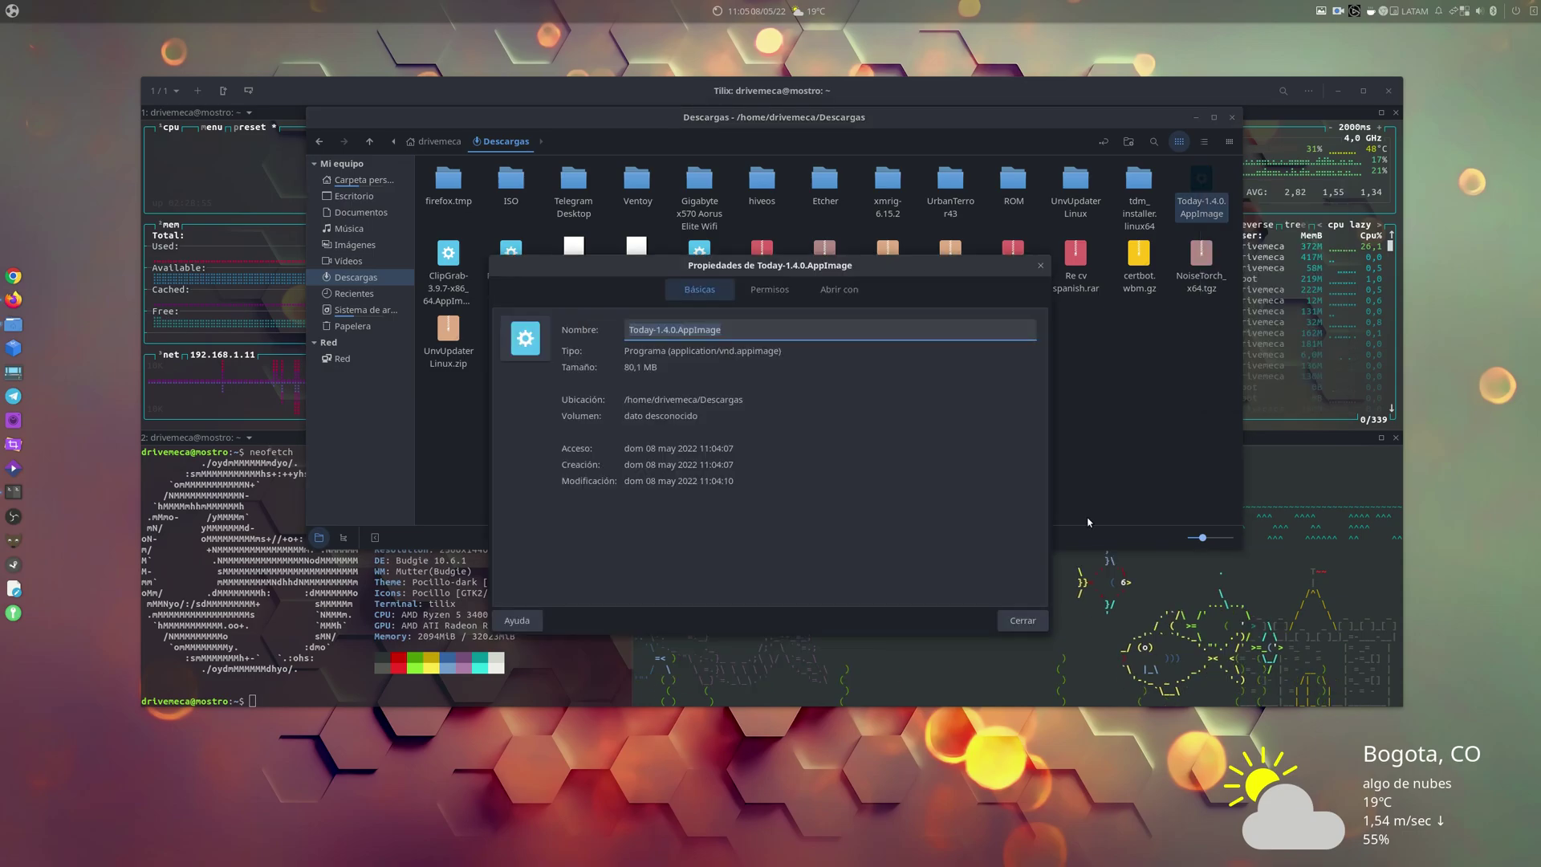
{"action": "left_click", "coordinate": [777, 292]}
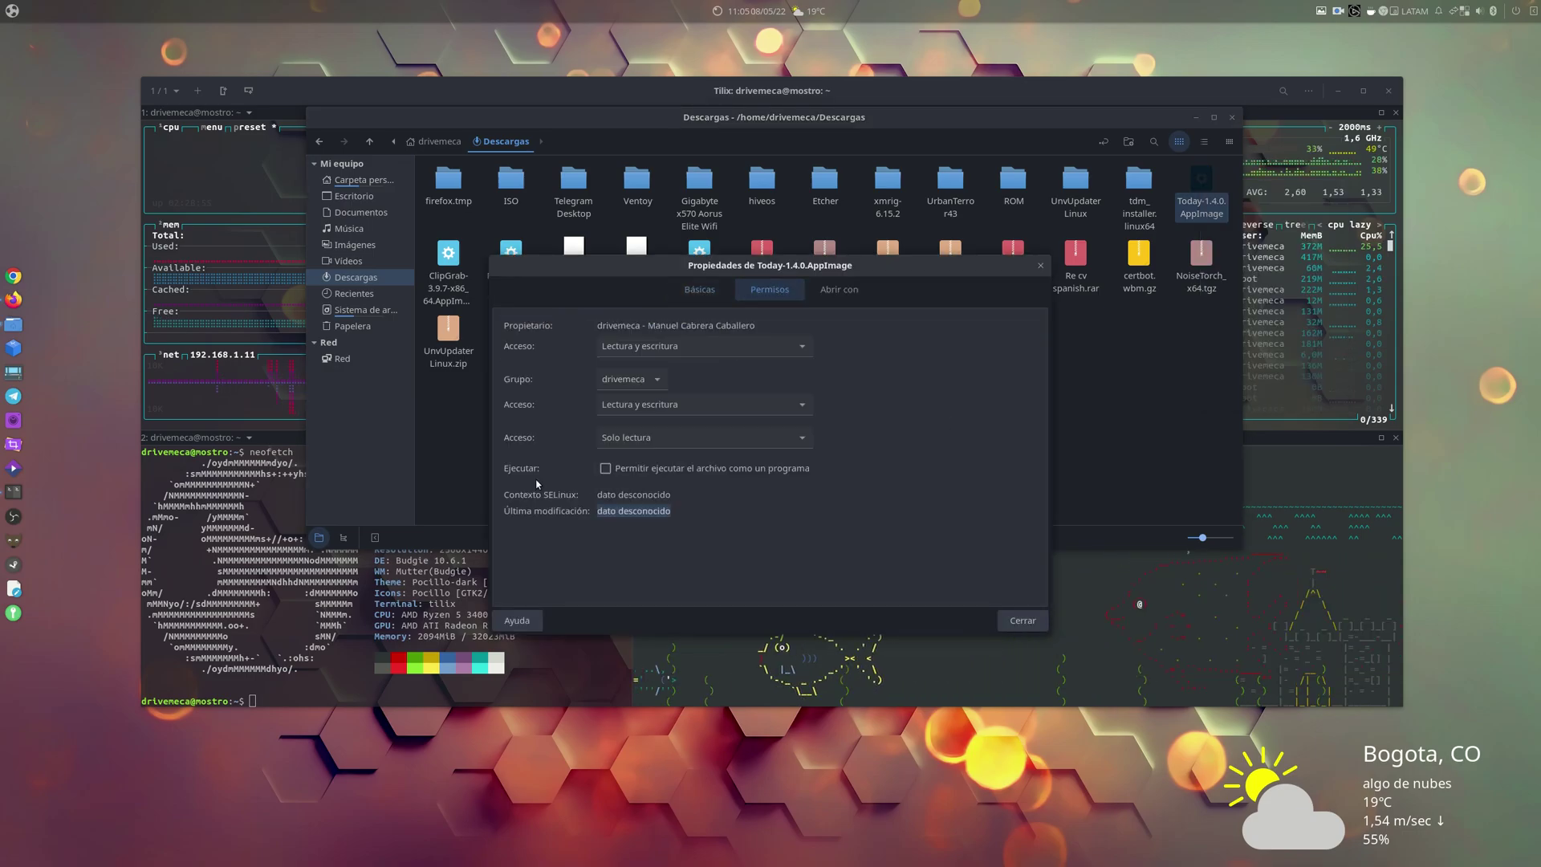
{"action": "left_click", "coordinate": [624, 470]}
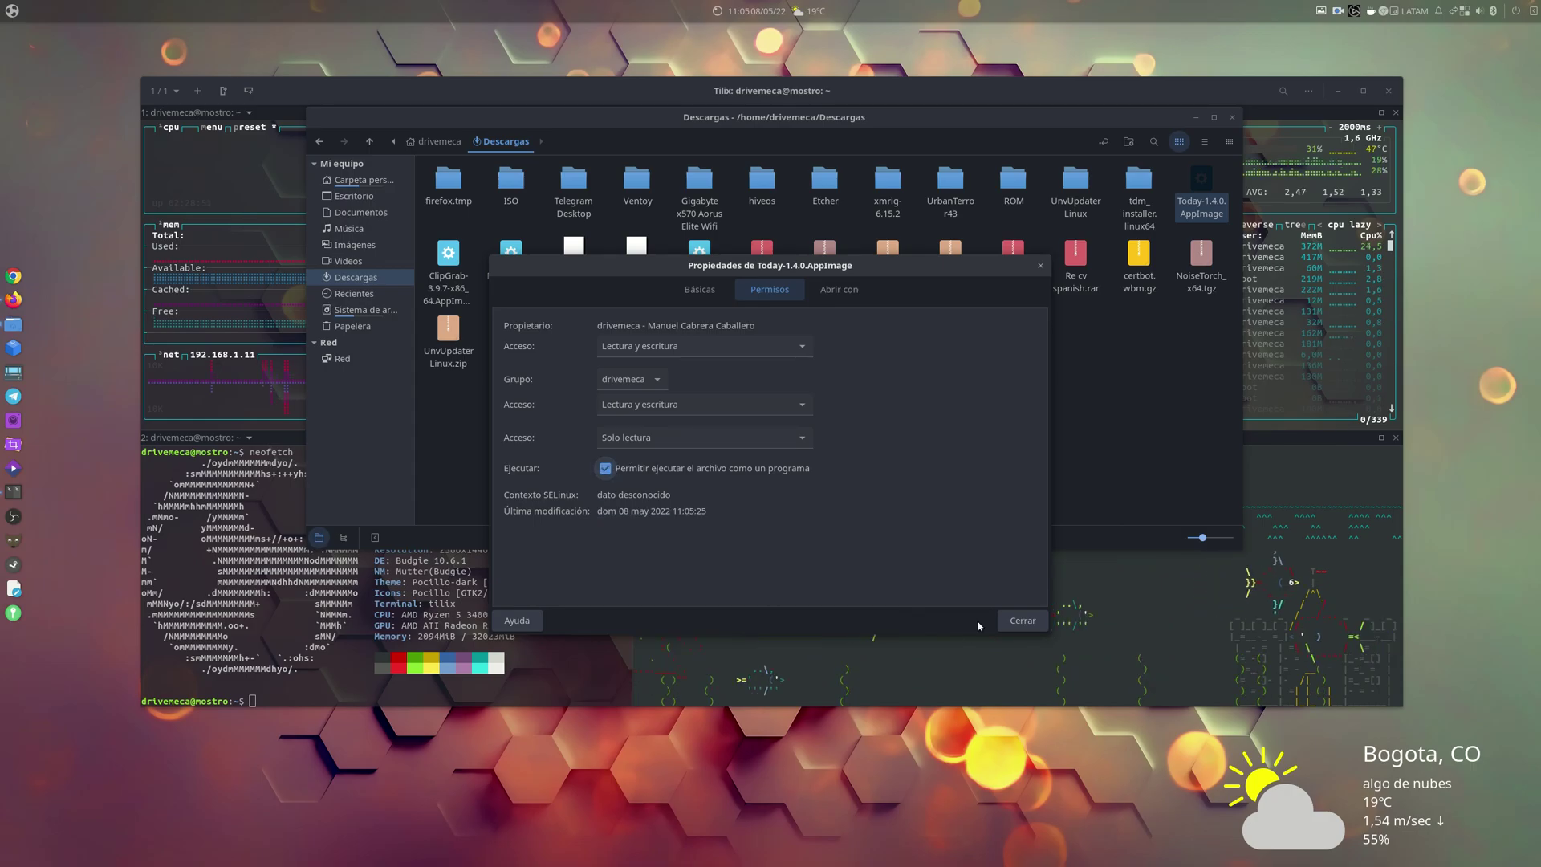
{"action": "left_click", "coordinate": [1017, 620]}
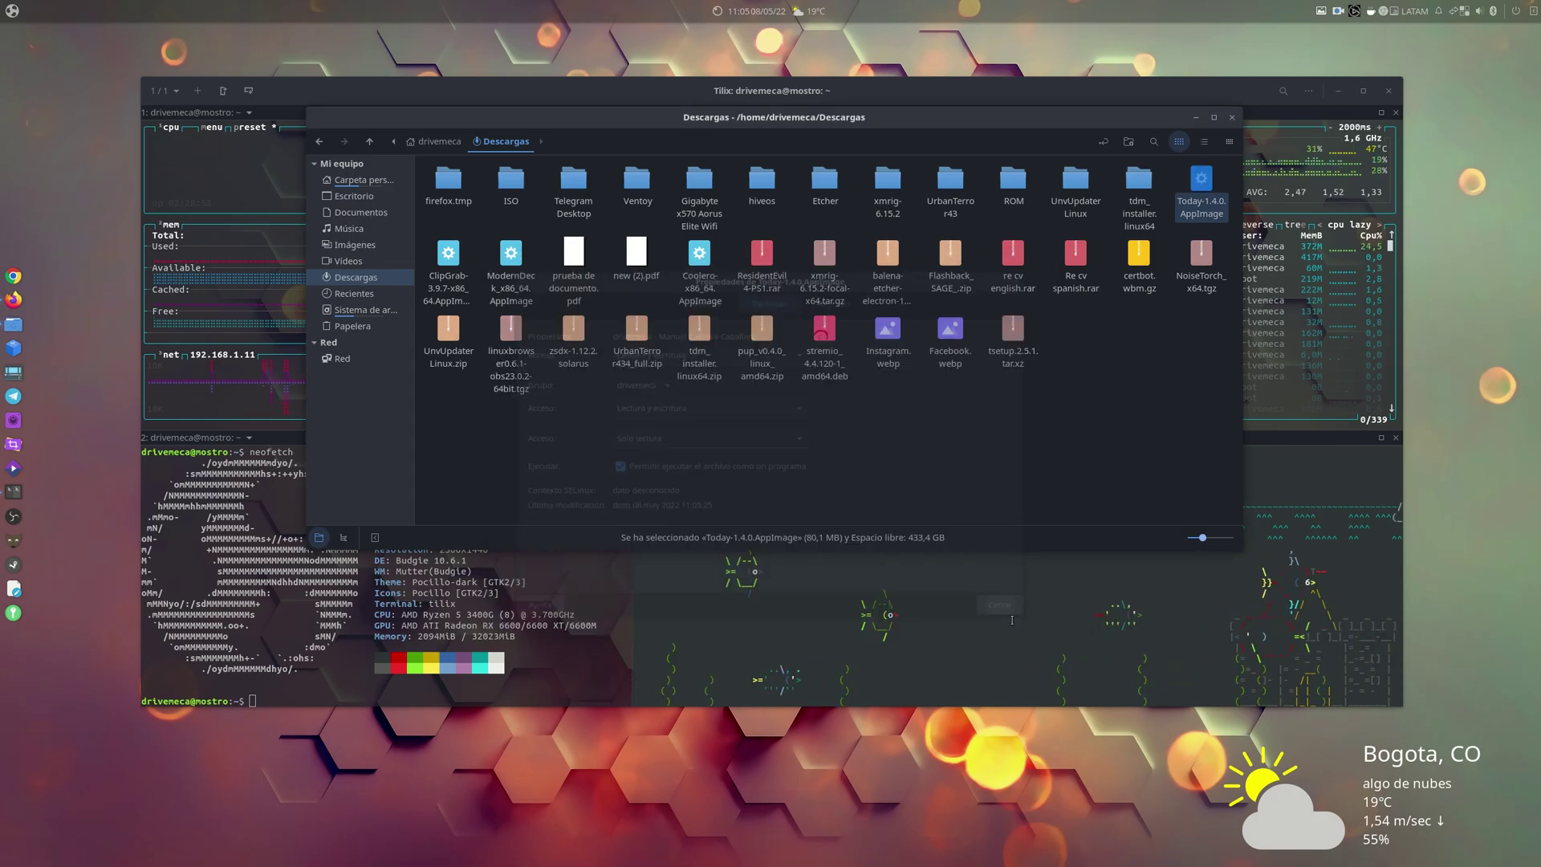
Step: Launch Today-1.4.0.AppImage and clear the terminal and file manager windows away so Today stands alone on the desktop
{"action": "double_click", "coordinate": [1204, 181]}
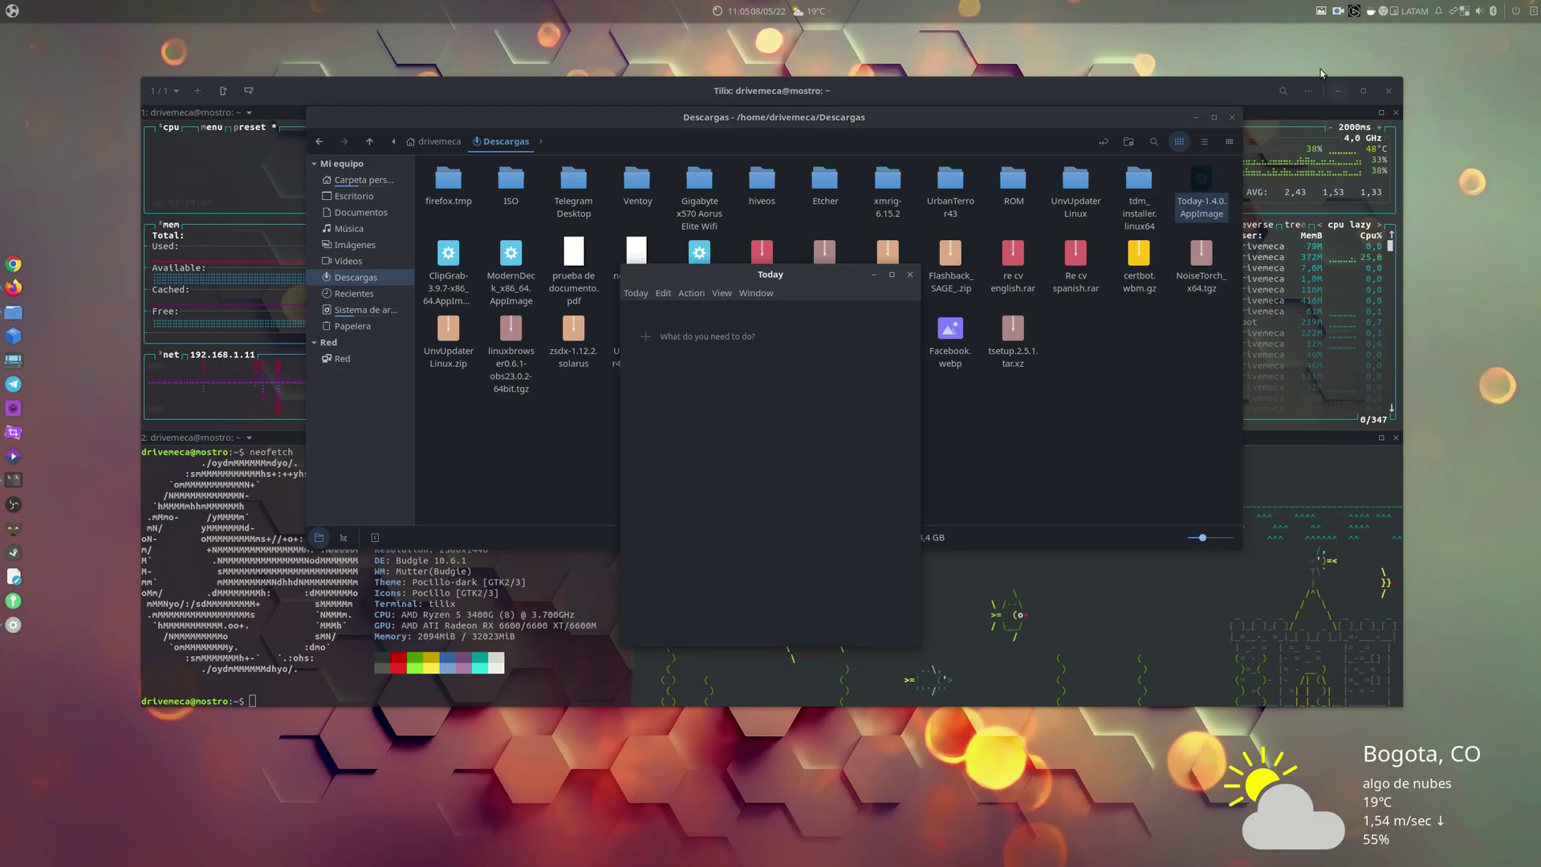
{"action": "left_click", "coordinate": [1338, 90]}
{"action": "left_click", "coordinate": [1232, 118]}
{"action": "left_click_drag", "start_coordinate": [832, 285], "coordinate": [860, 199]}
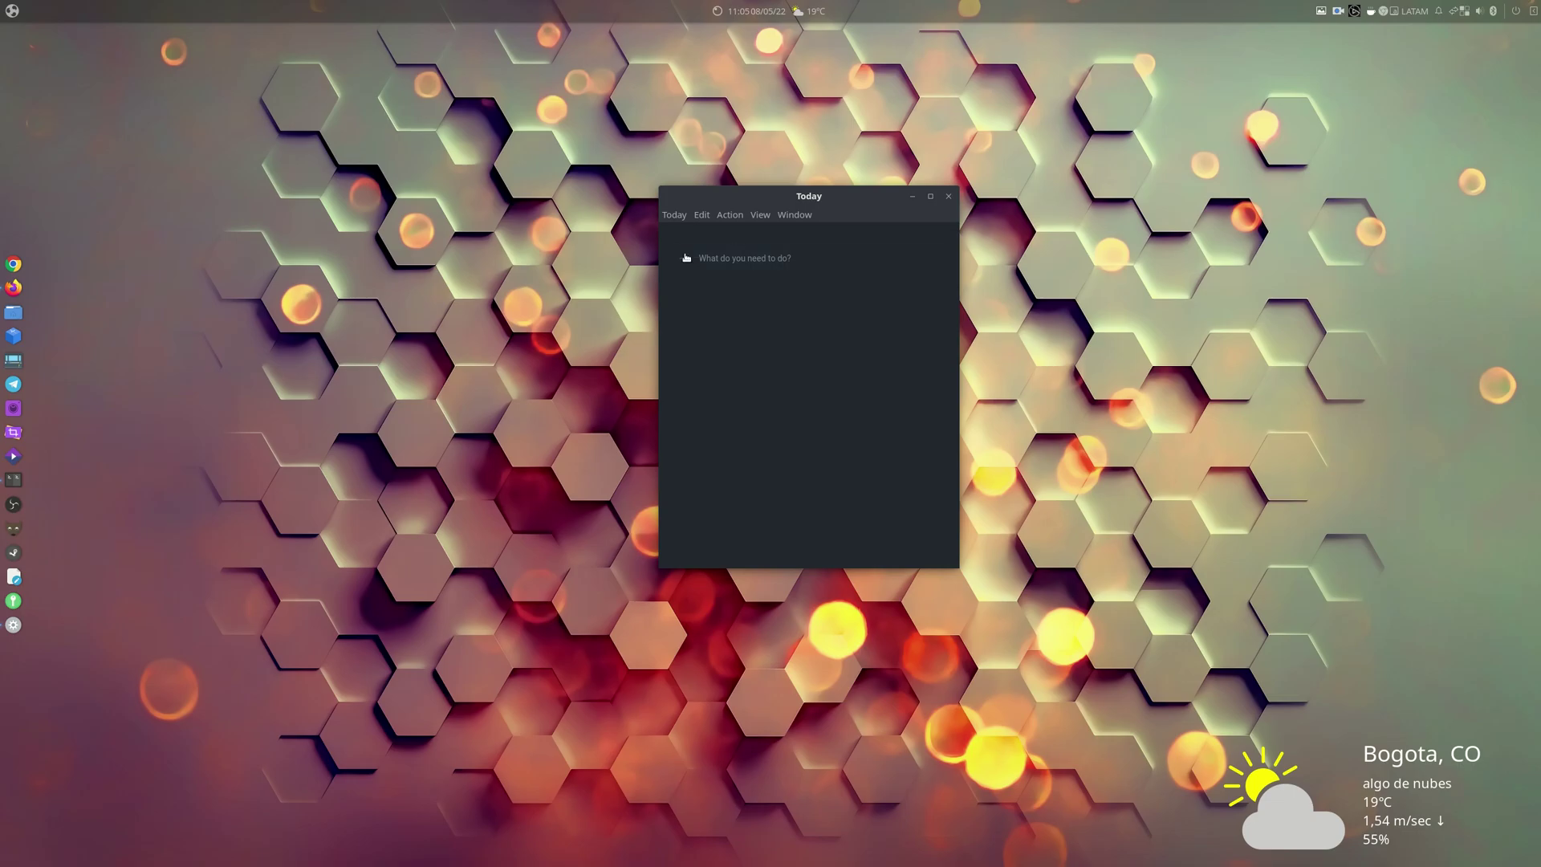
Step: Call up the About entry of Today, then open its settings from Preferences
{"action": "left_click", "coordinate": [672, 217]}
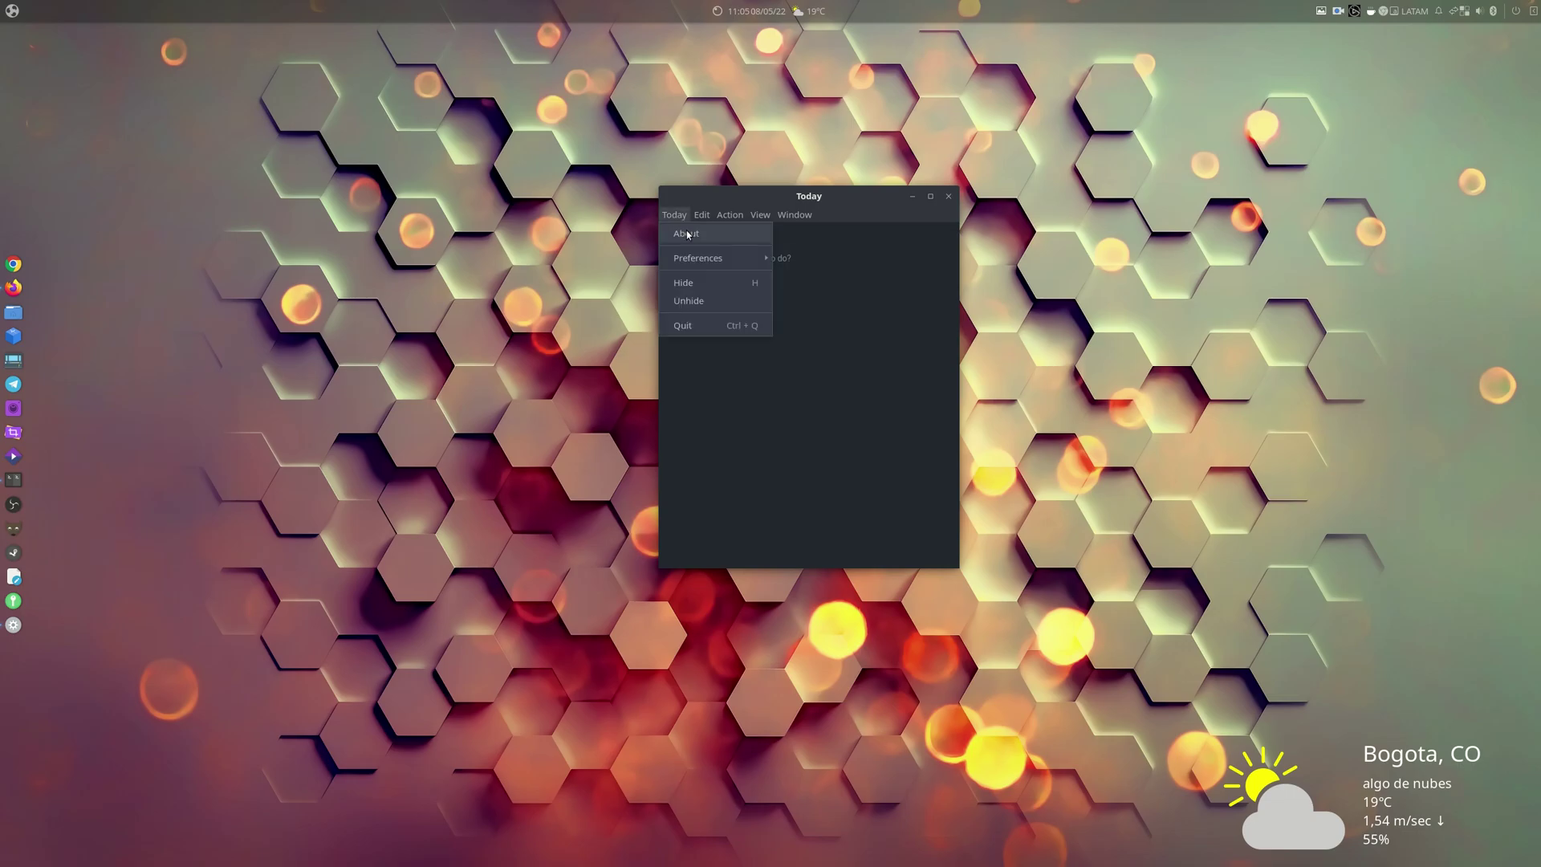
{"action": "left_click", "coordinate": [687, 235]}
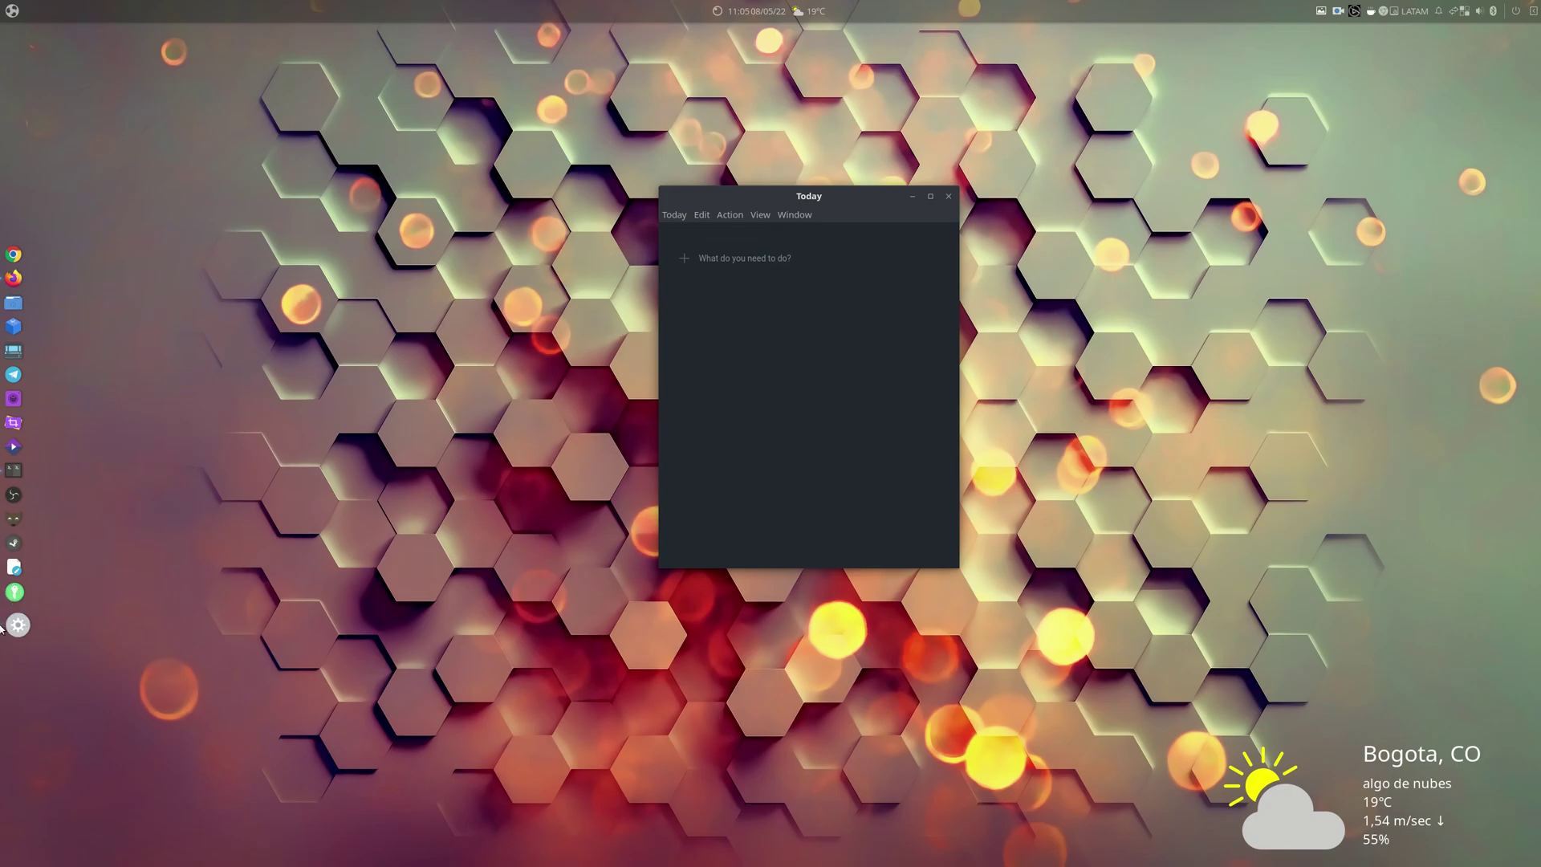
{"action": "left_click", "coordinate": [671, 216]}
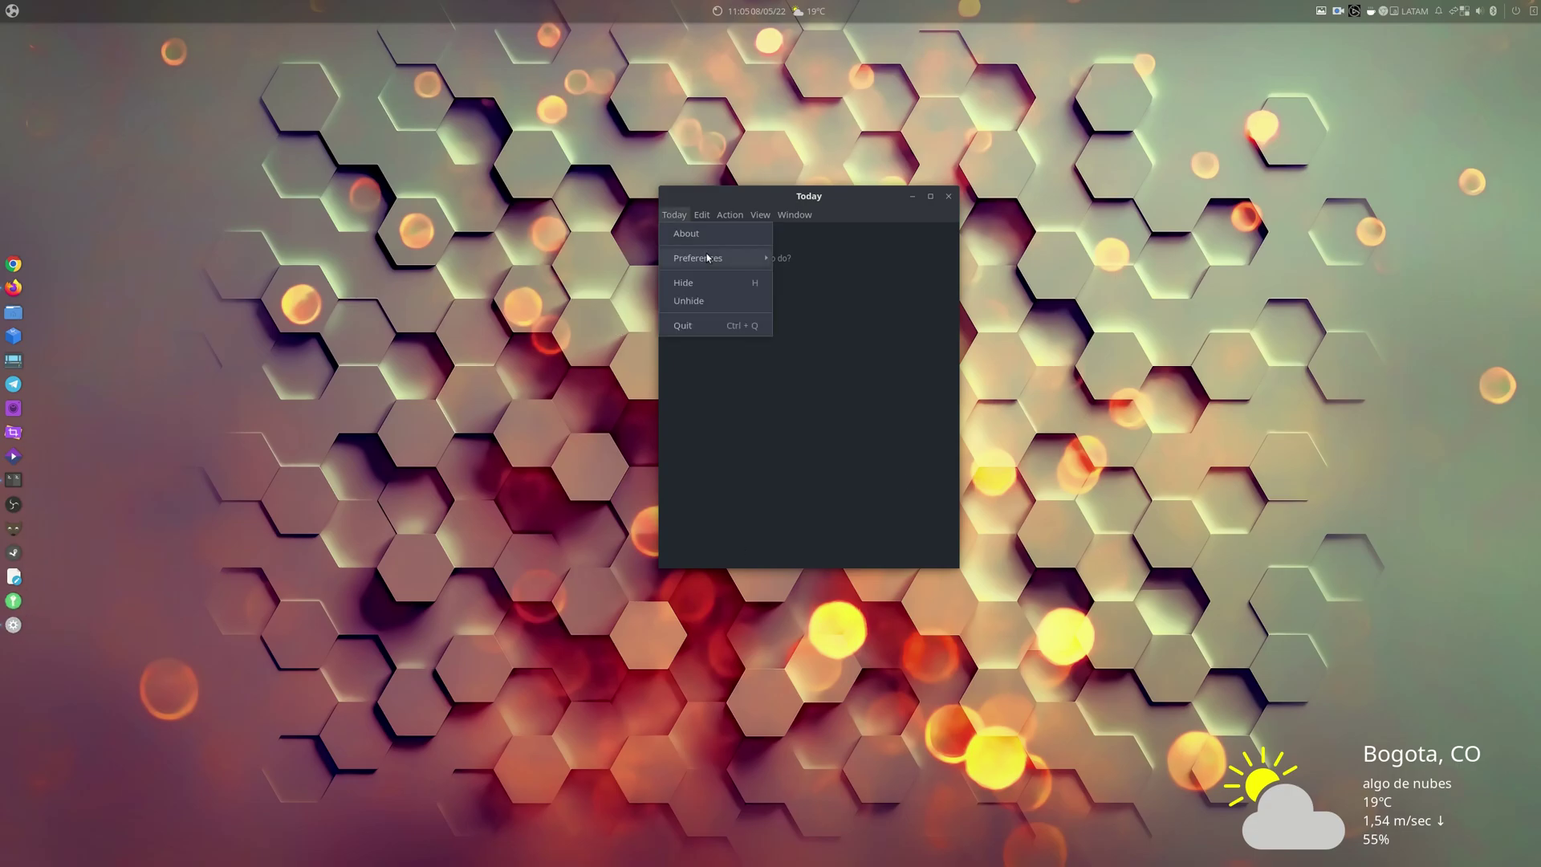
{"action": "mouse_move", "coordinate": [710, 262]}
{"action": "left_click", "coordinate": [811, 260]}
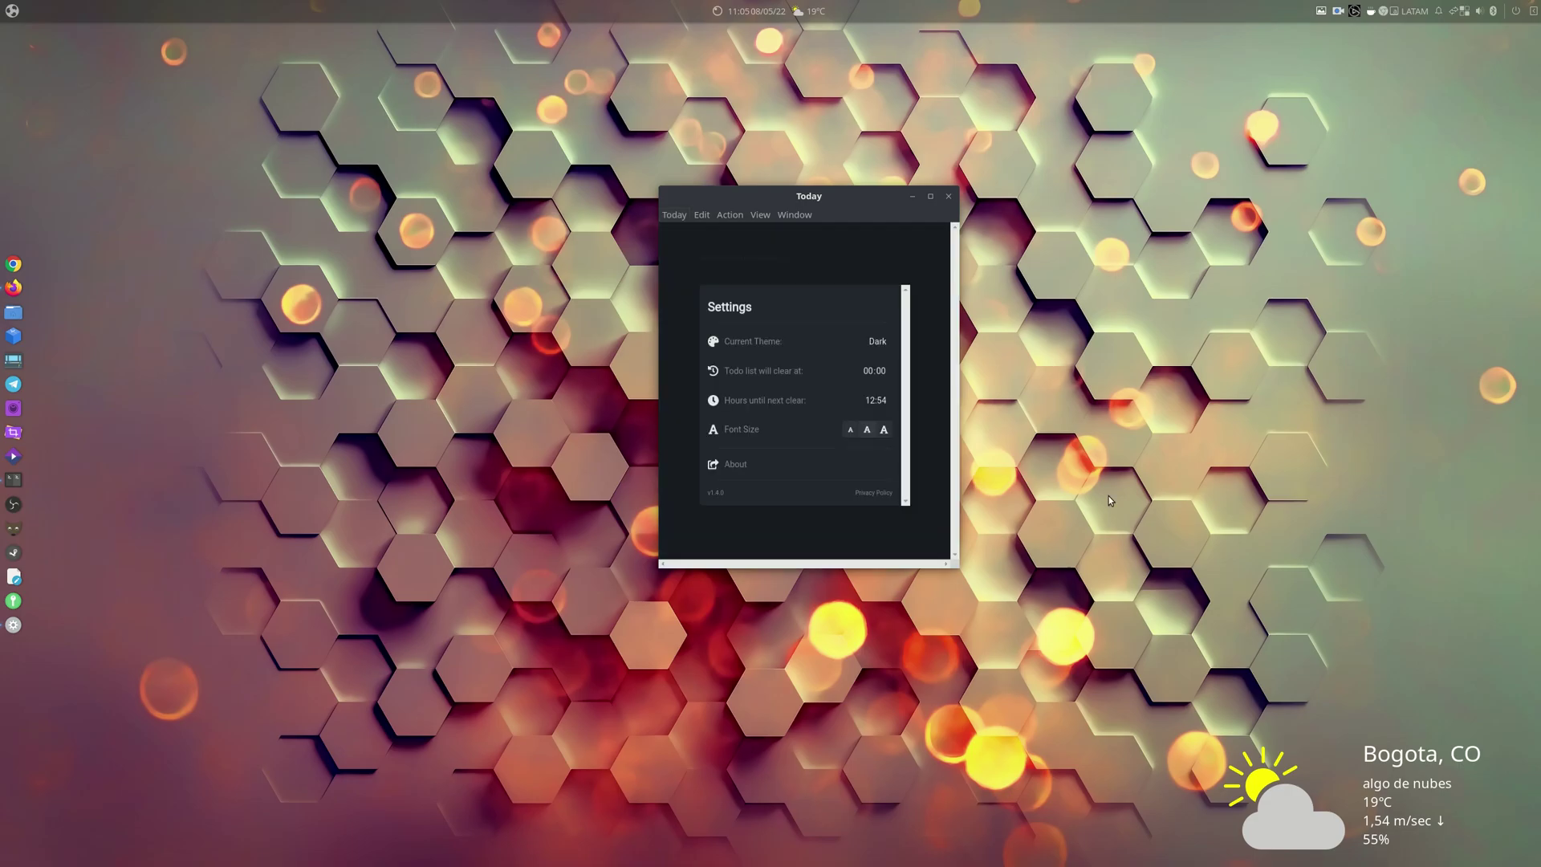
Step: Try the Pantone, Opera and Xanadu themes in turn and view the custom theme options
{"action": "left_click", "coordinate": [874, 341]}
{"action": "scroll", "coordinate": [819, 374], "scroll_direction": "down", "scroll_amount": 5}
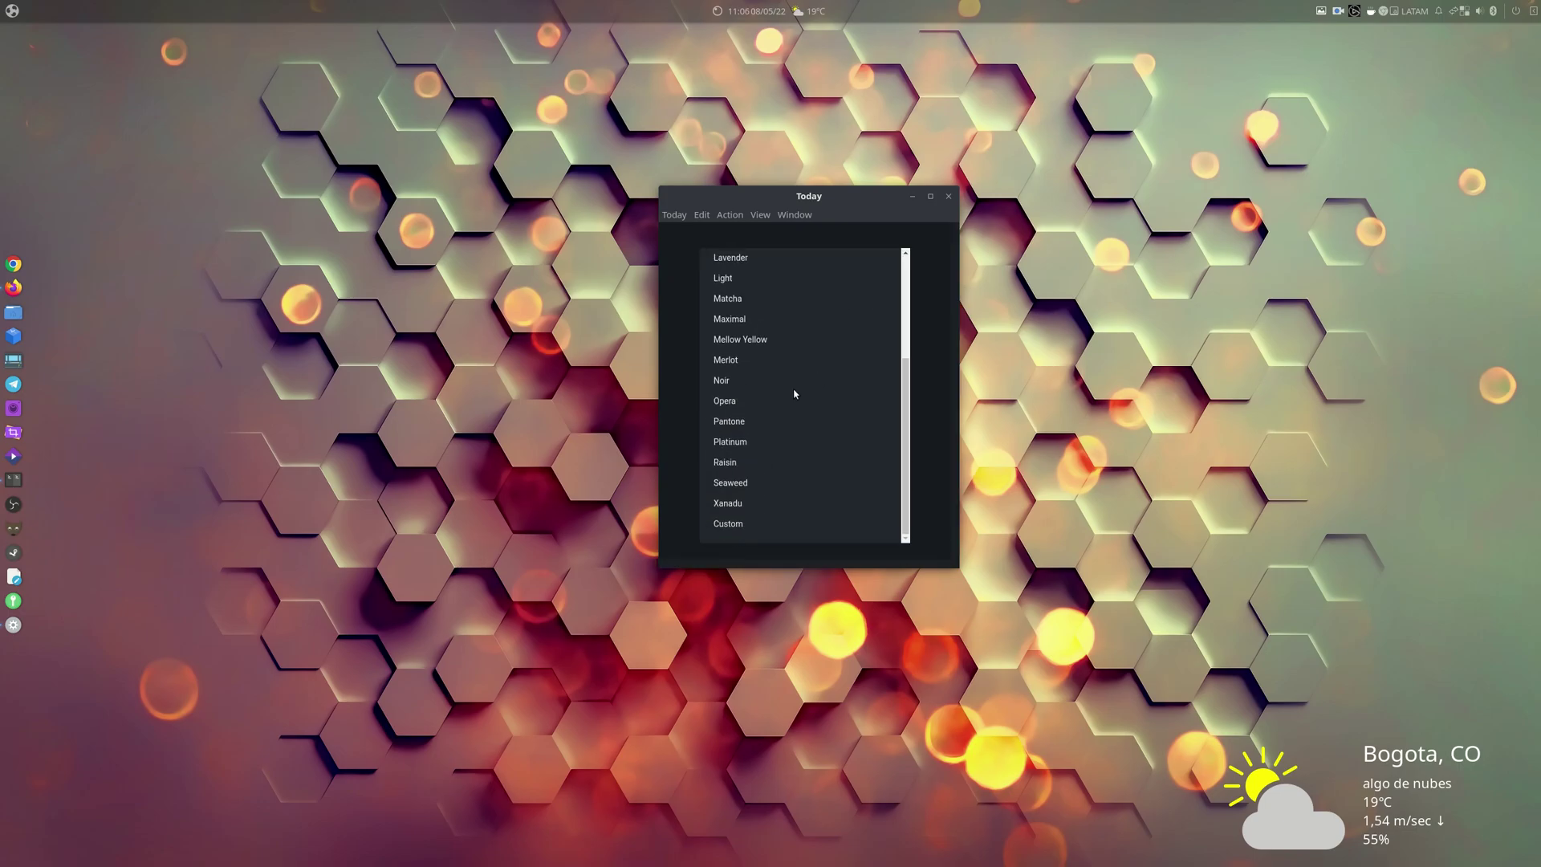
{"action": "left_click", "coordinate": [729, 420]}
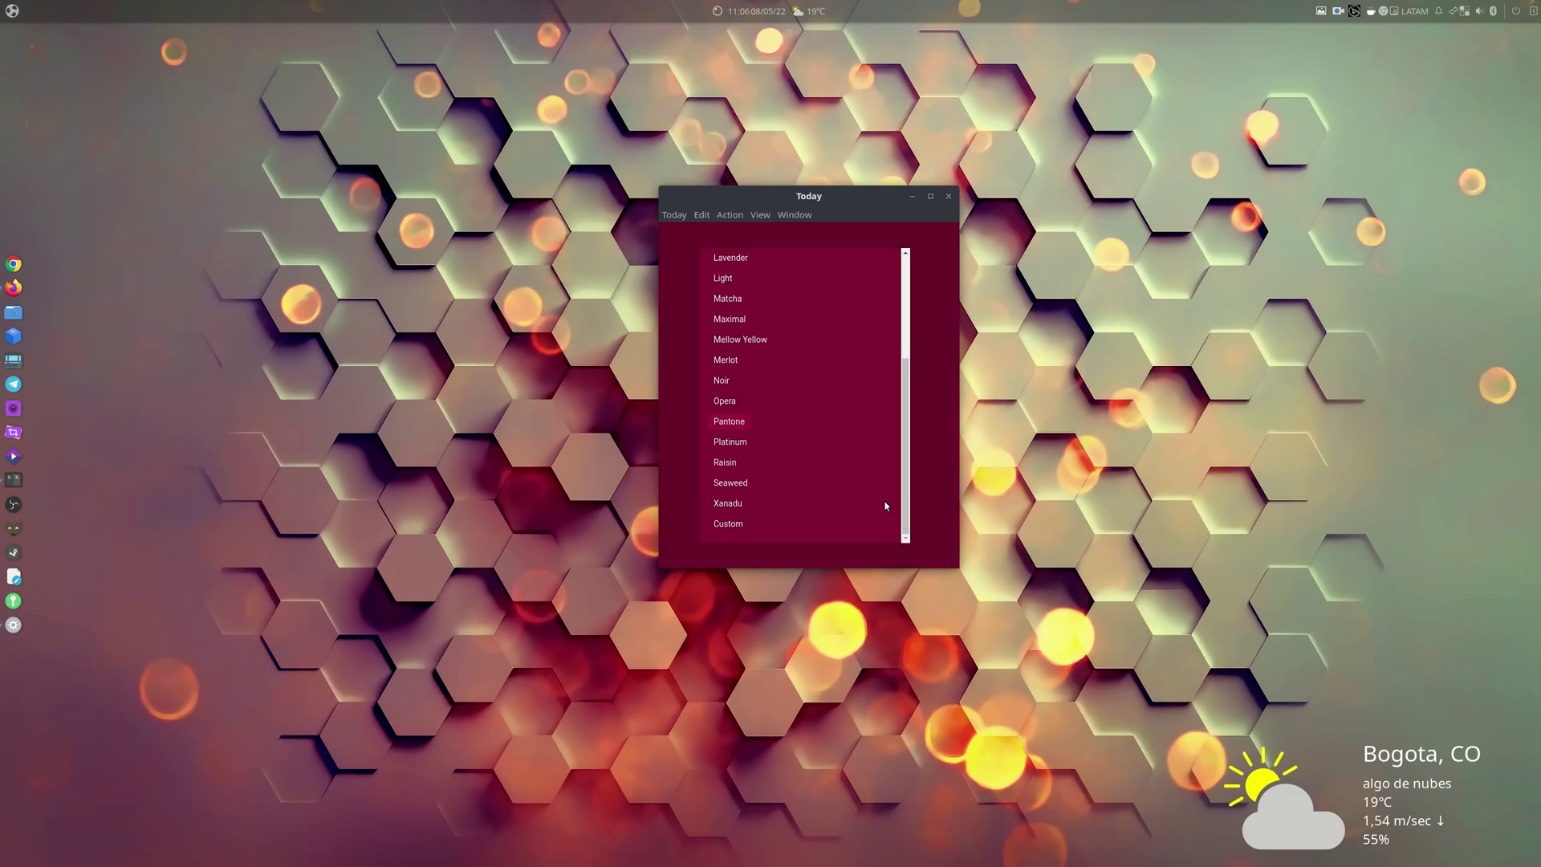
{"action": "left_click", "coordinate": [723, 403]}
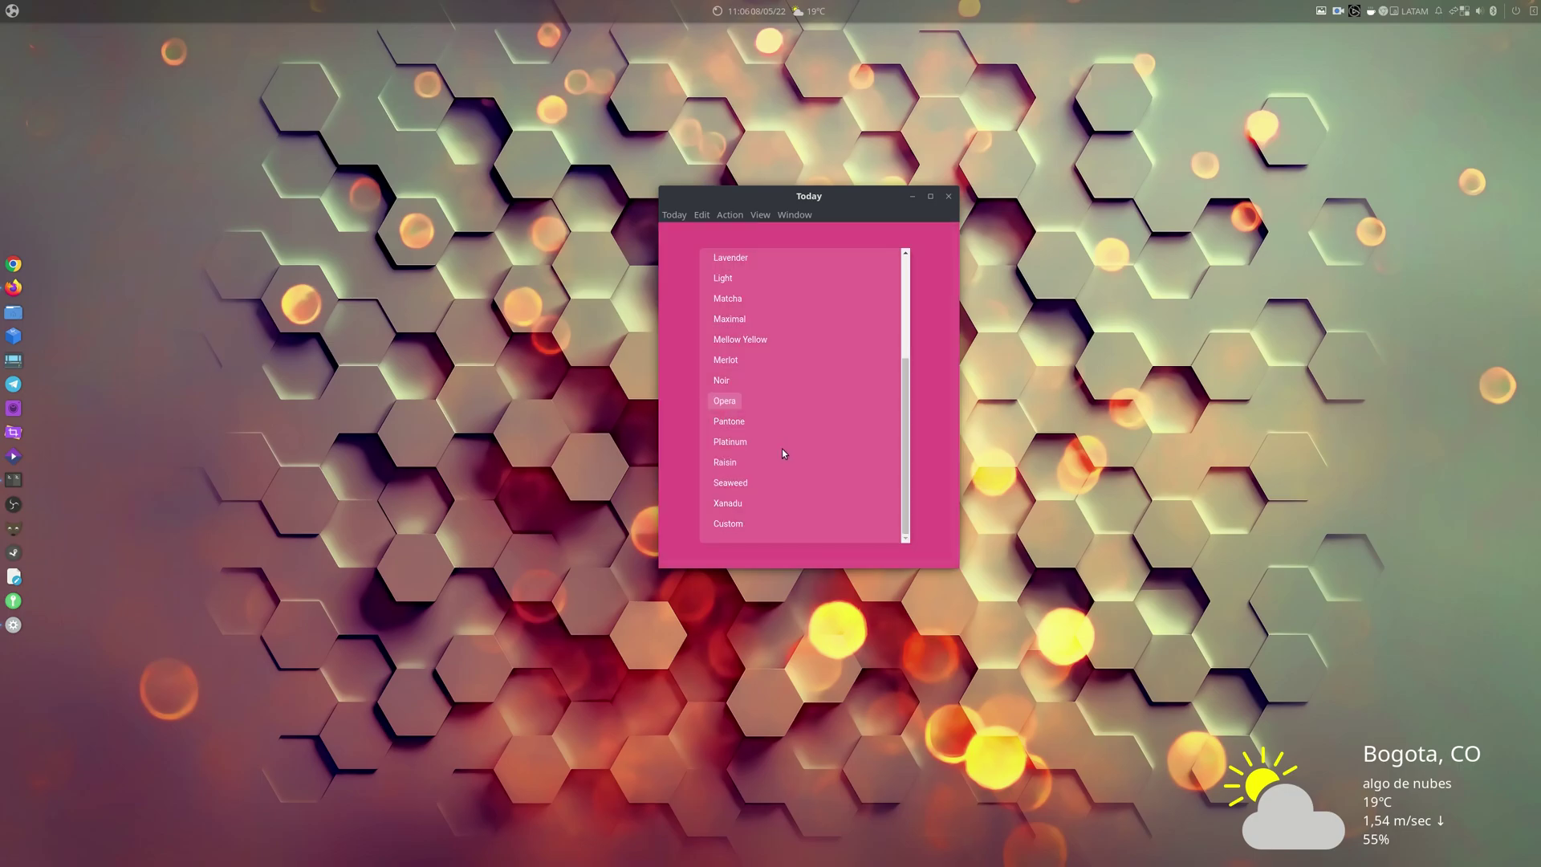
{"action": "left_click", "coordinate": [737, 502]}
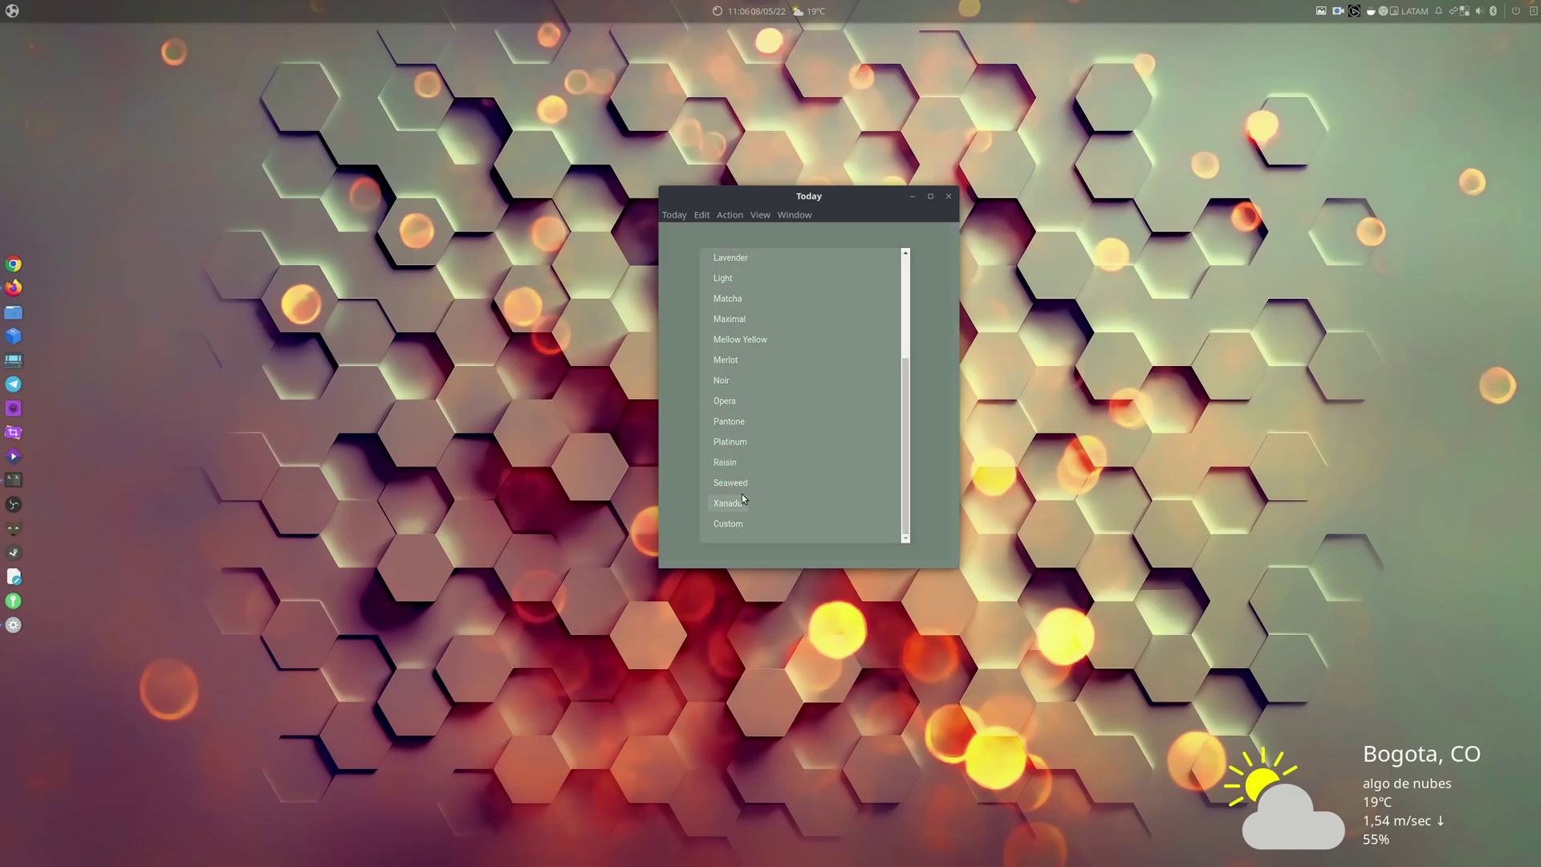
{"action": "left_click", "coordinate": [728, 523]}
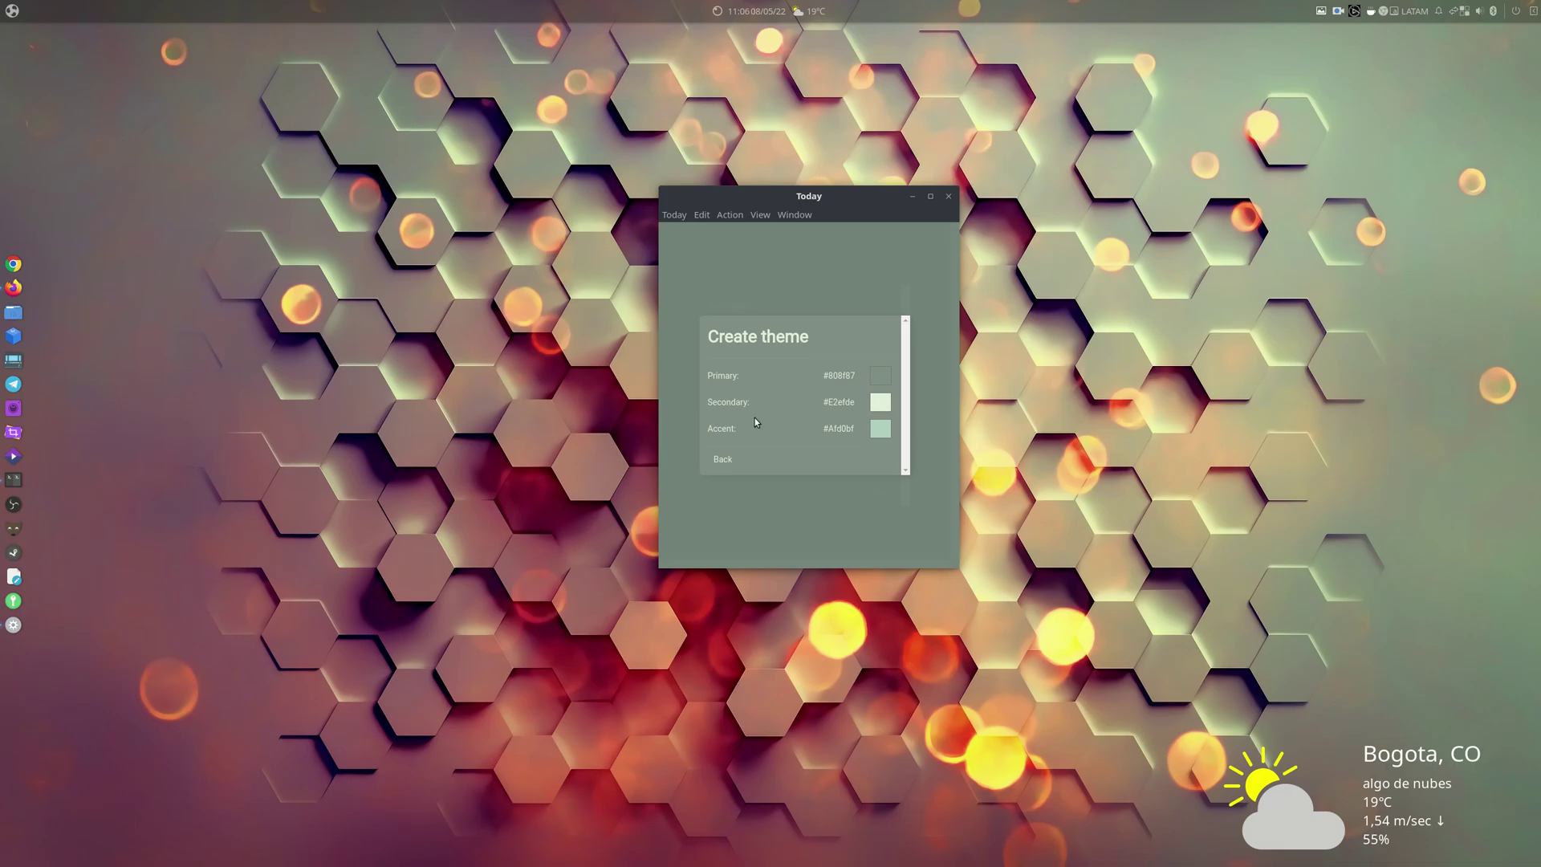
{"action": "left_click", "coordinate": [739, 454]}
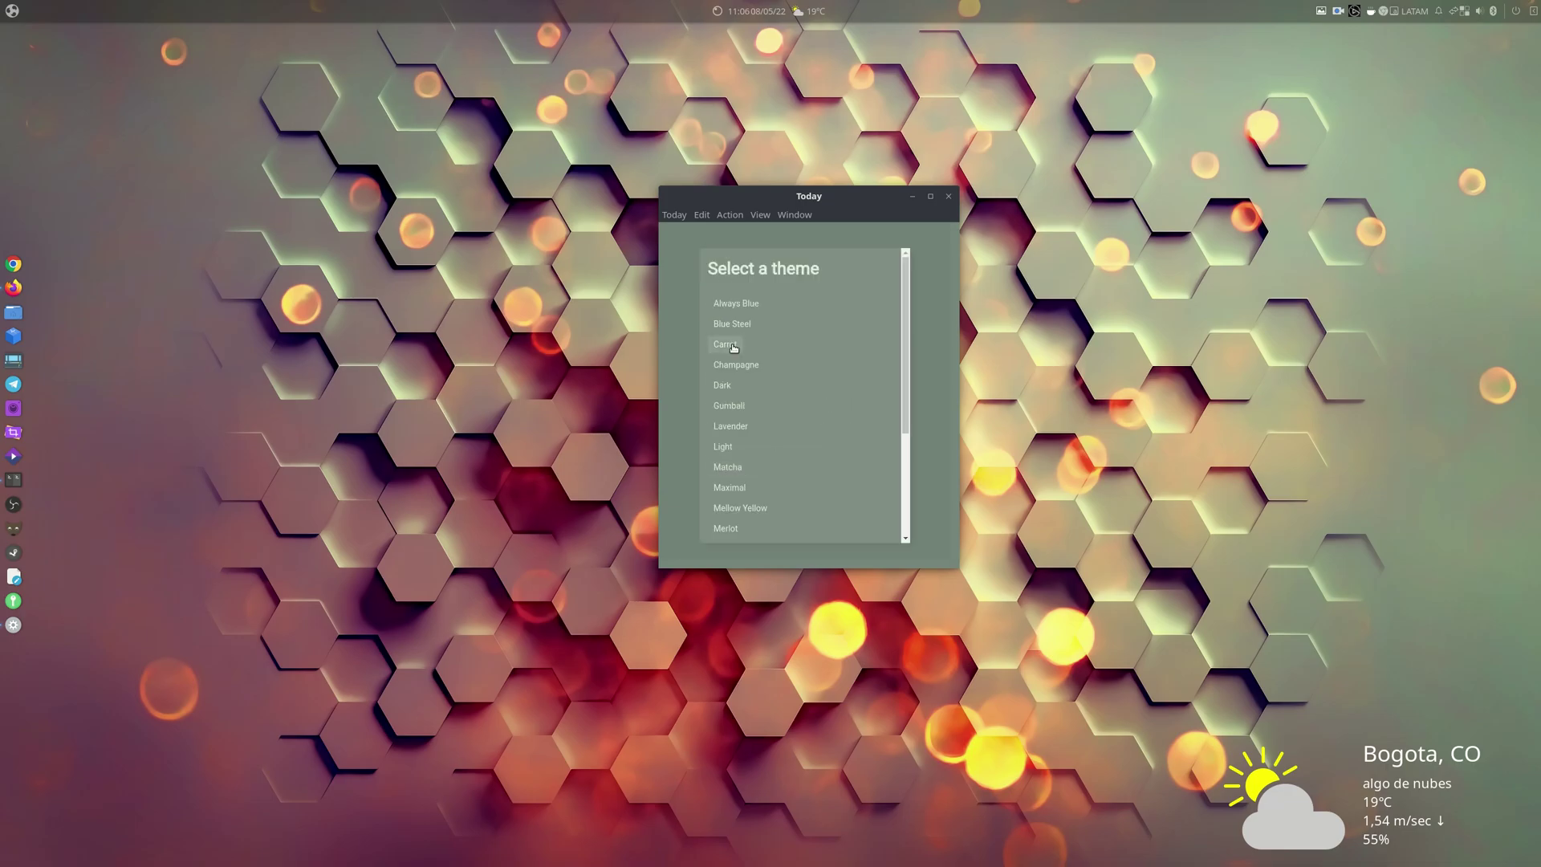
Step: Set the theme to Dark and close the settings to return to the to-do list
{"action": "left_click", "coordinate": [723, 387]}
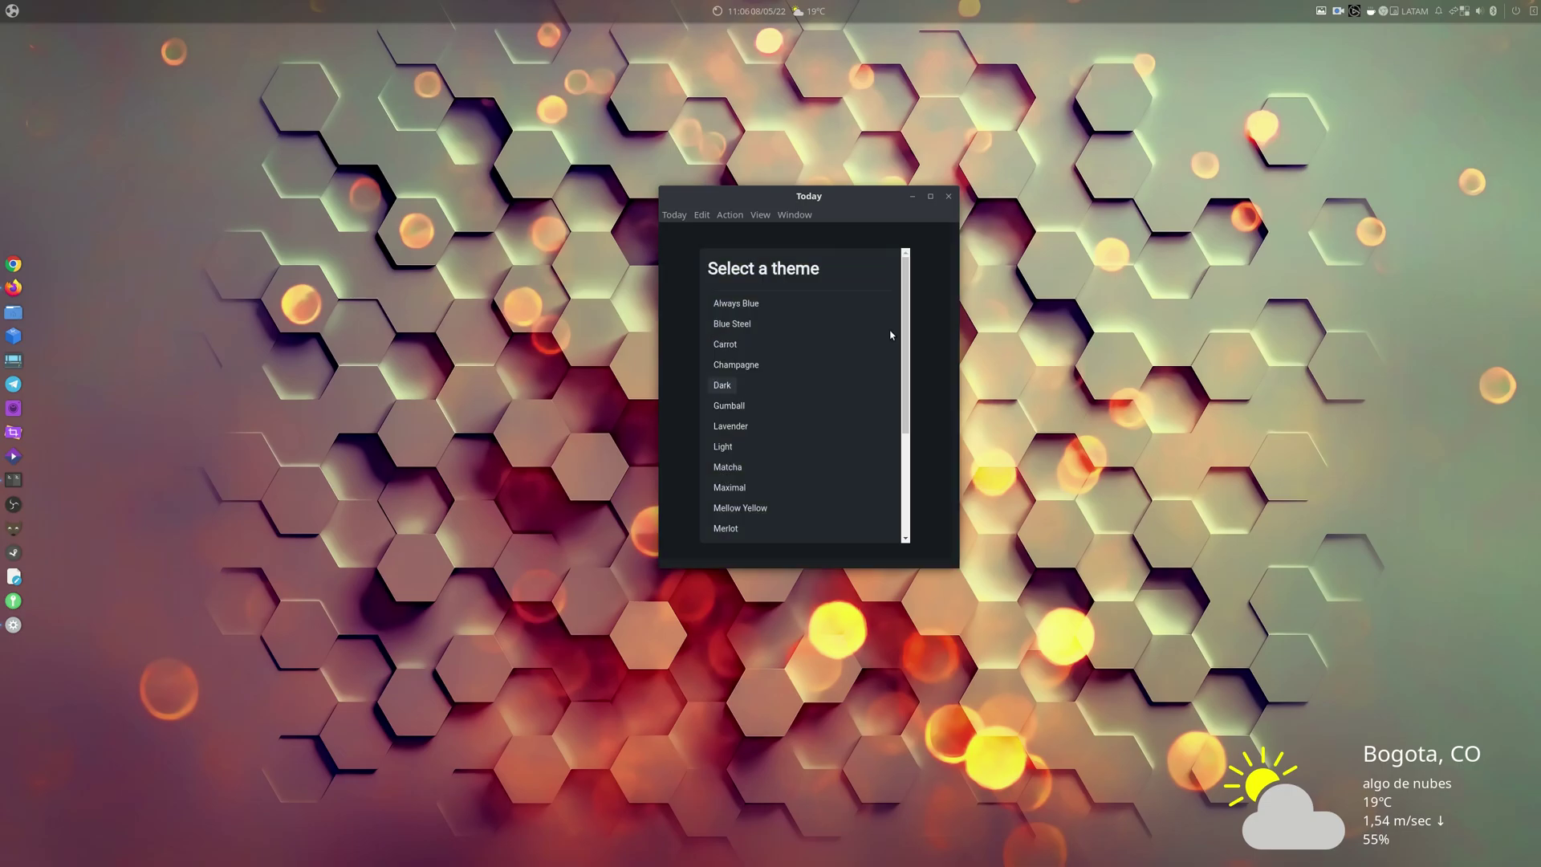
{"action": "mouse_move", "coordinate": [900, 292]}
{"action": "left_mouse_down"}
{"action": "mouse_move", "coordinate": [889, 461]}
{"action": "mouse_move", "coordinate": [912, 334]}
{"action": "mouse_move", "coordinate": [898, 291]}
{"action": "left_mouse_up"}
{"action": "left_click", "coordinate": [674, 216]}
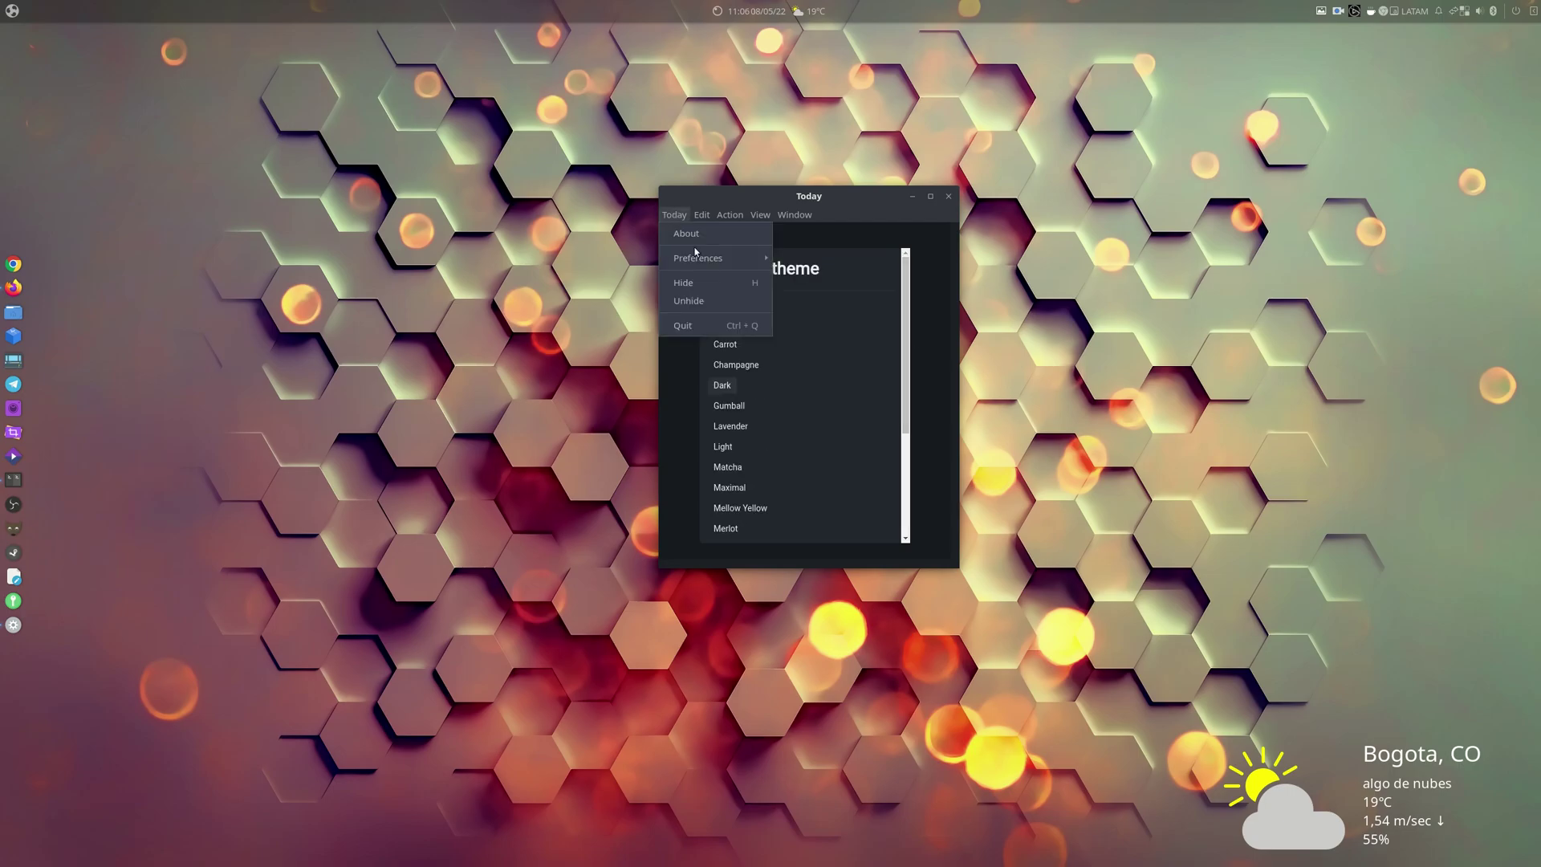
{"action": "left_click", "coordinate": [920, 374]}
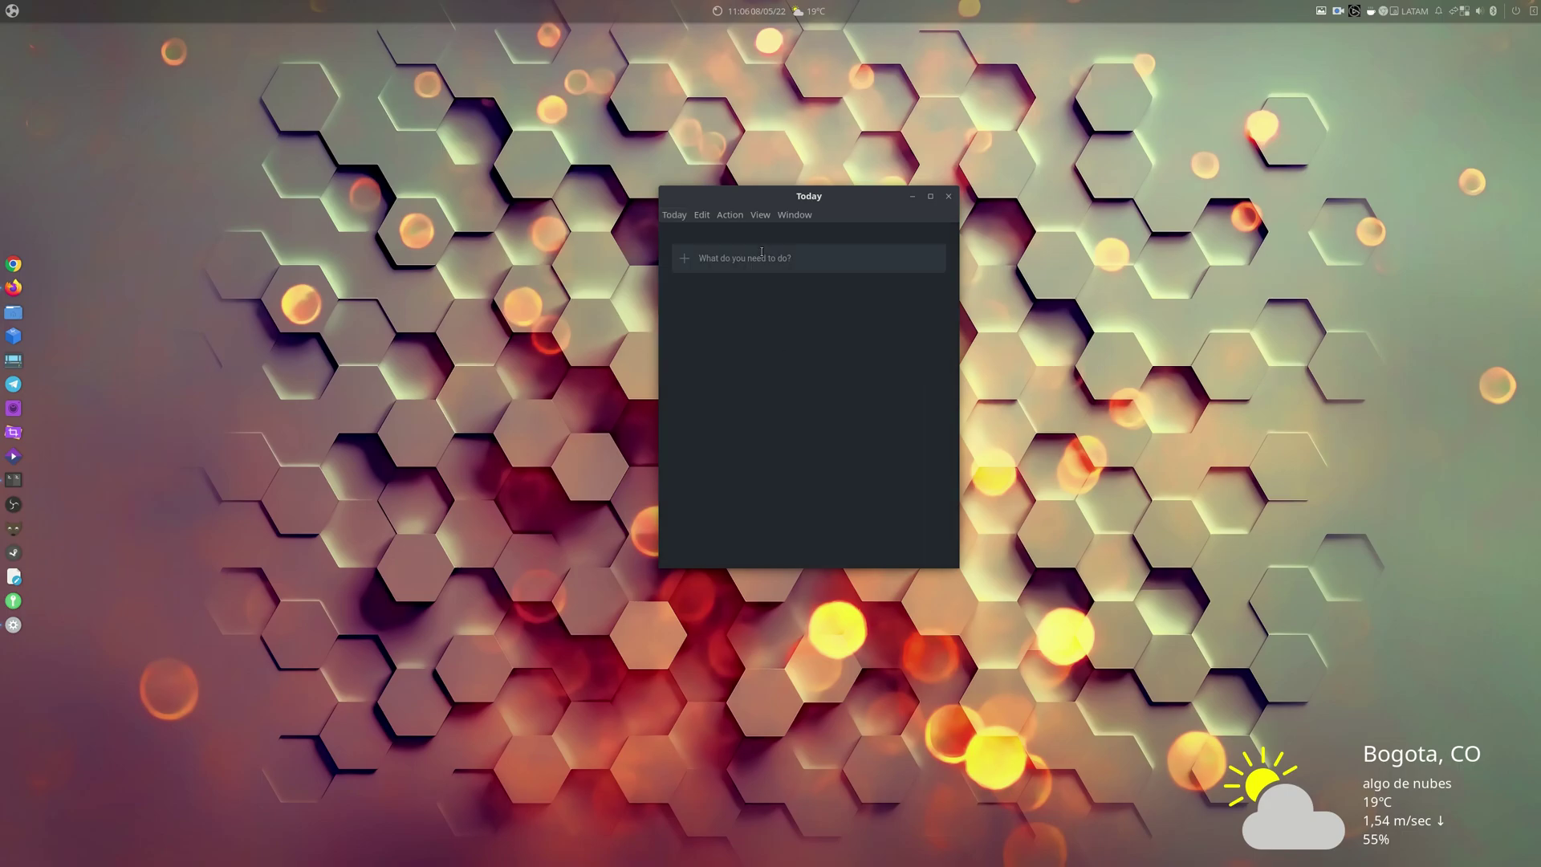
Step: Review the theme, clearing time and font size settings of Today, call up its About entry, and return to the list
{"action": "left_click", "coordinate": [674, 215]}
{"action": "mouse_move", "coordinate": [719, 260]}
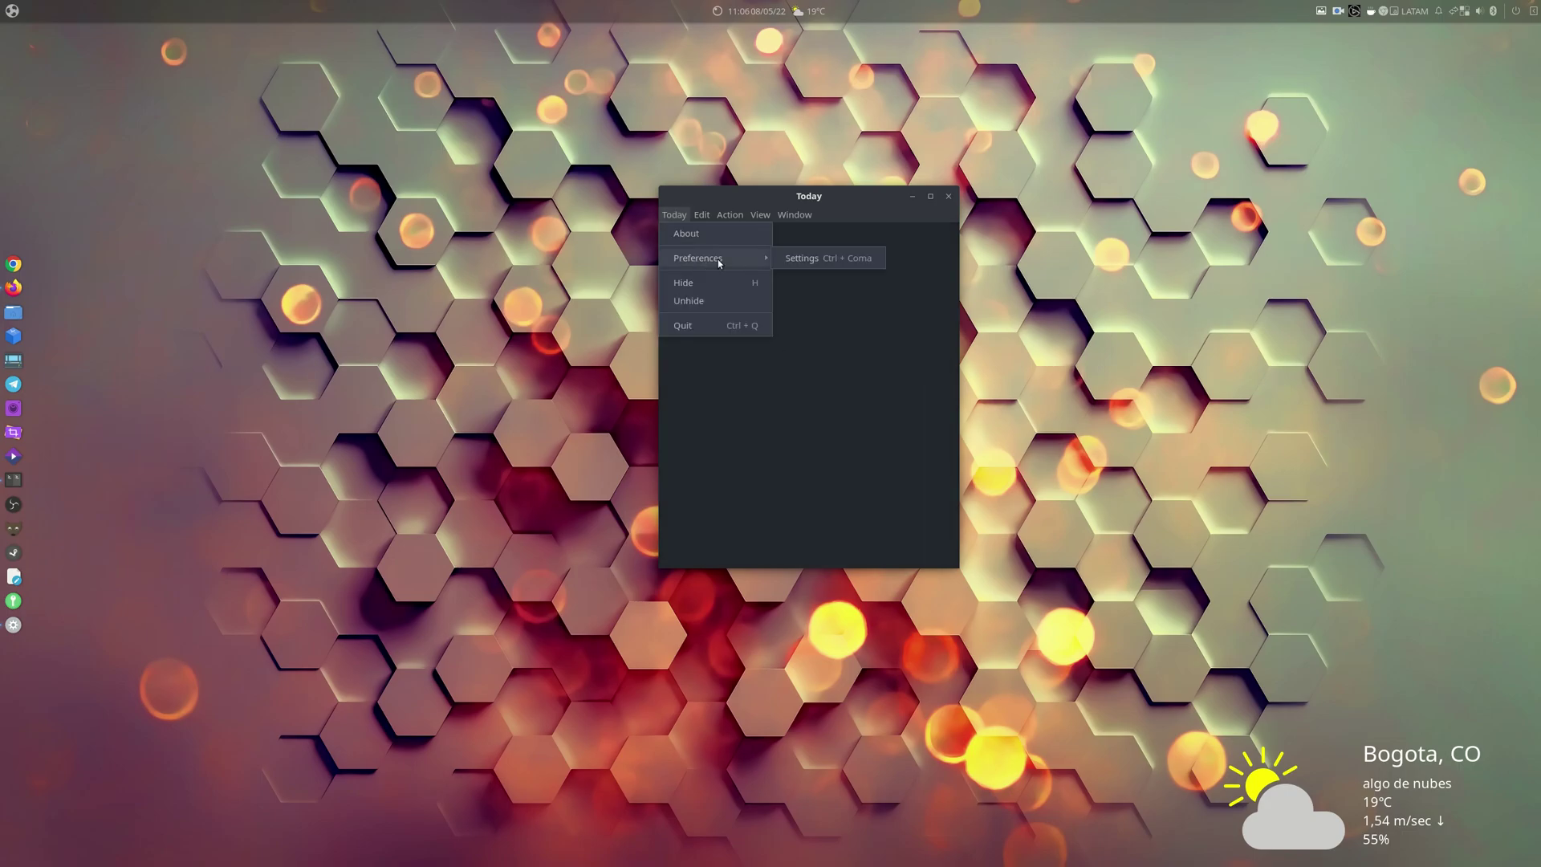
{"action": "left_click", "coordinate": [802, 258]}
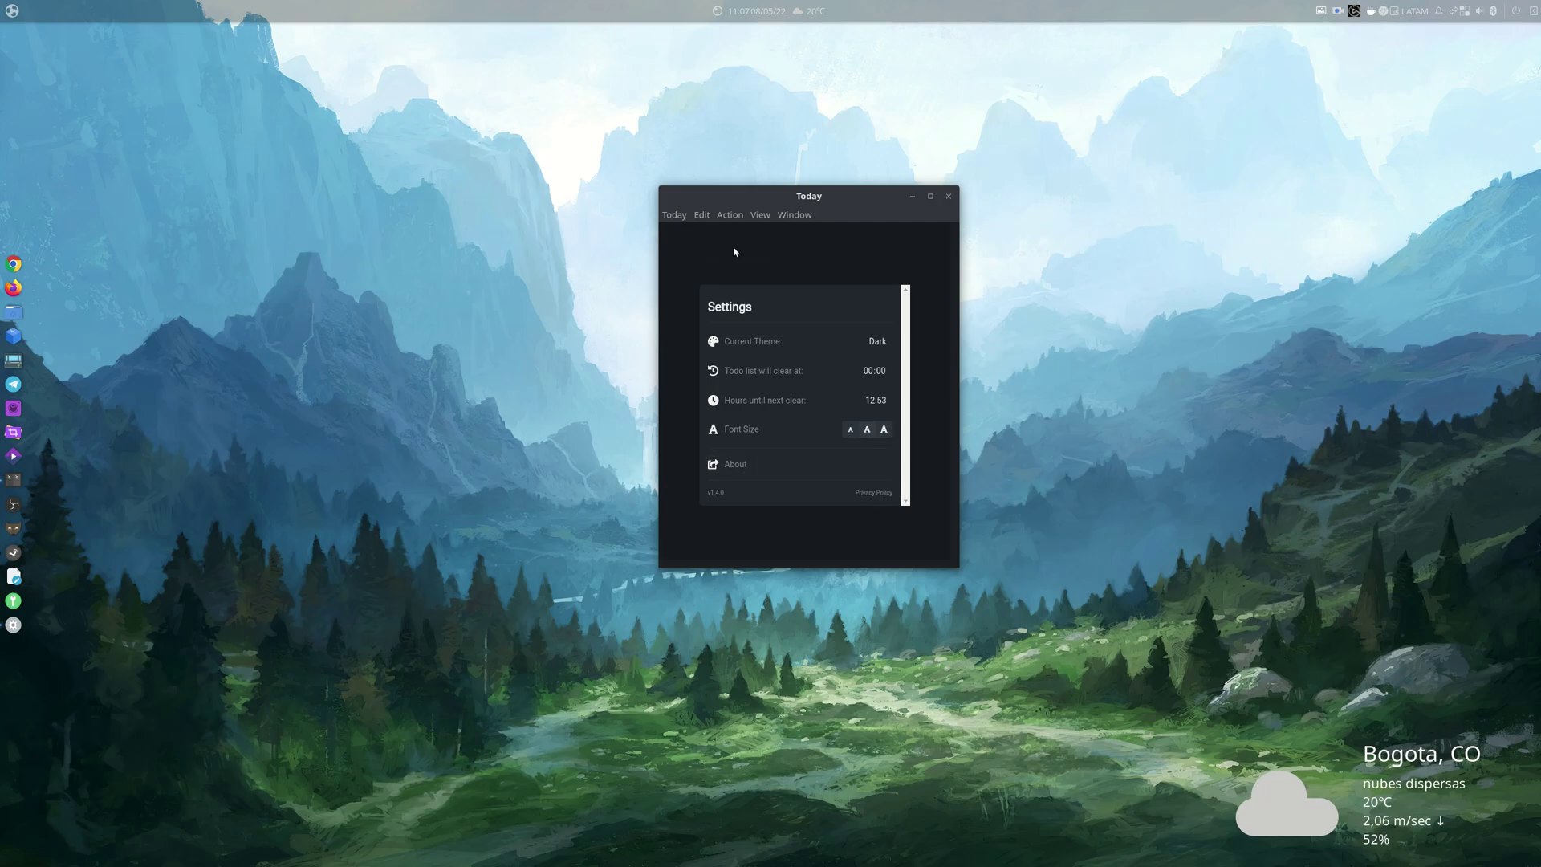
{"action": "left_click", "coordinate": [674, 215]}
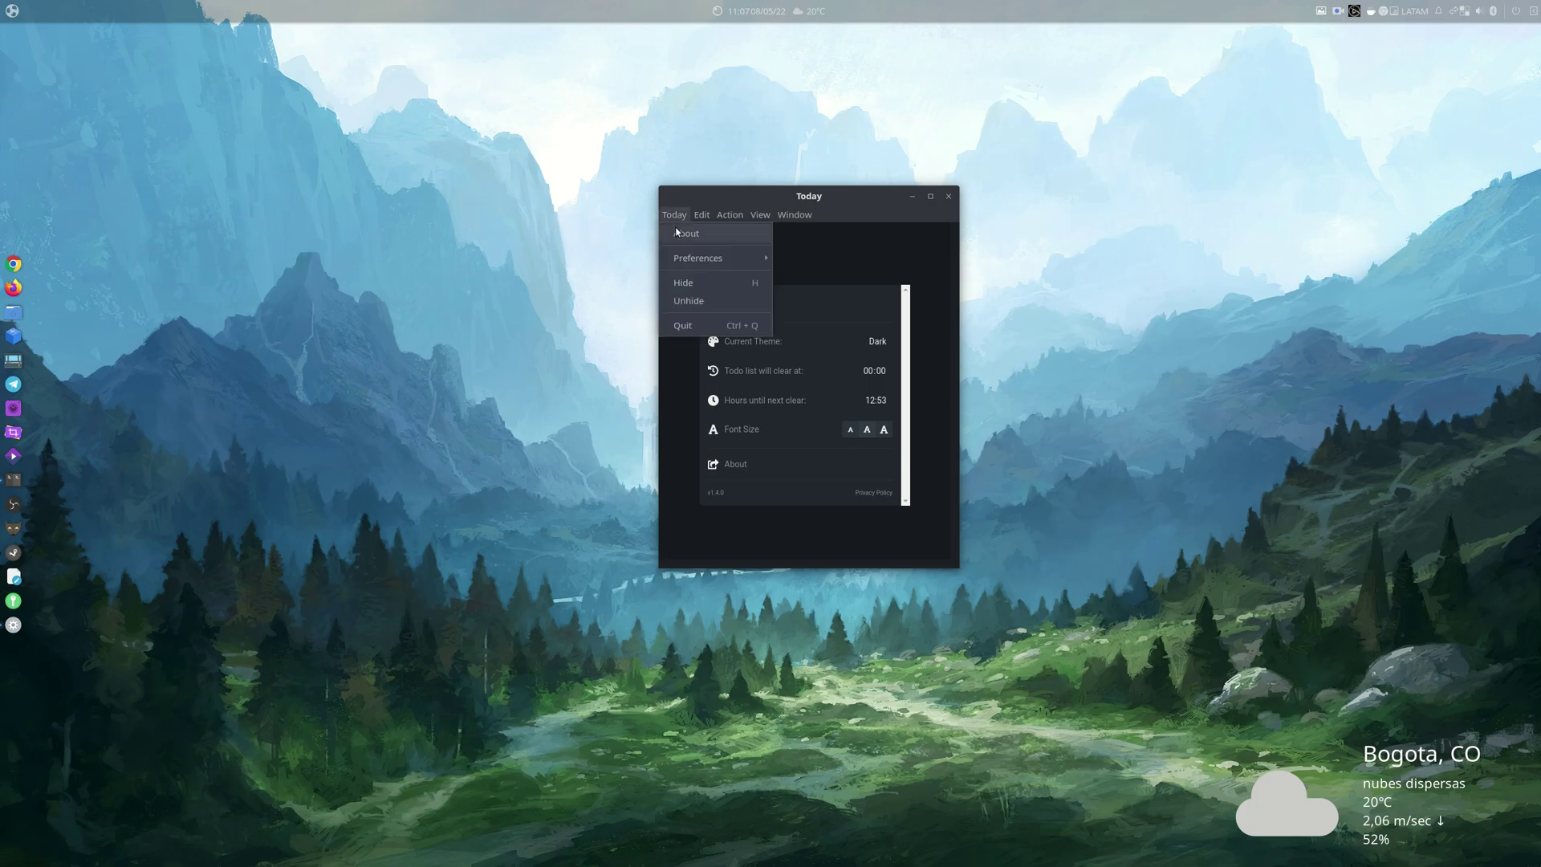
{"action": "left_click", "coordinate": [678, 232]}
{"action": "left_click", "coordinate": [925, 313]}
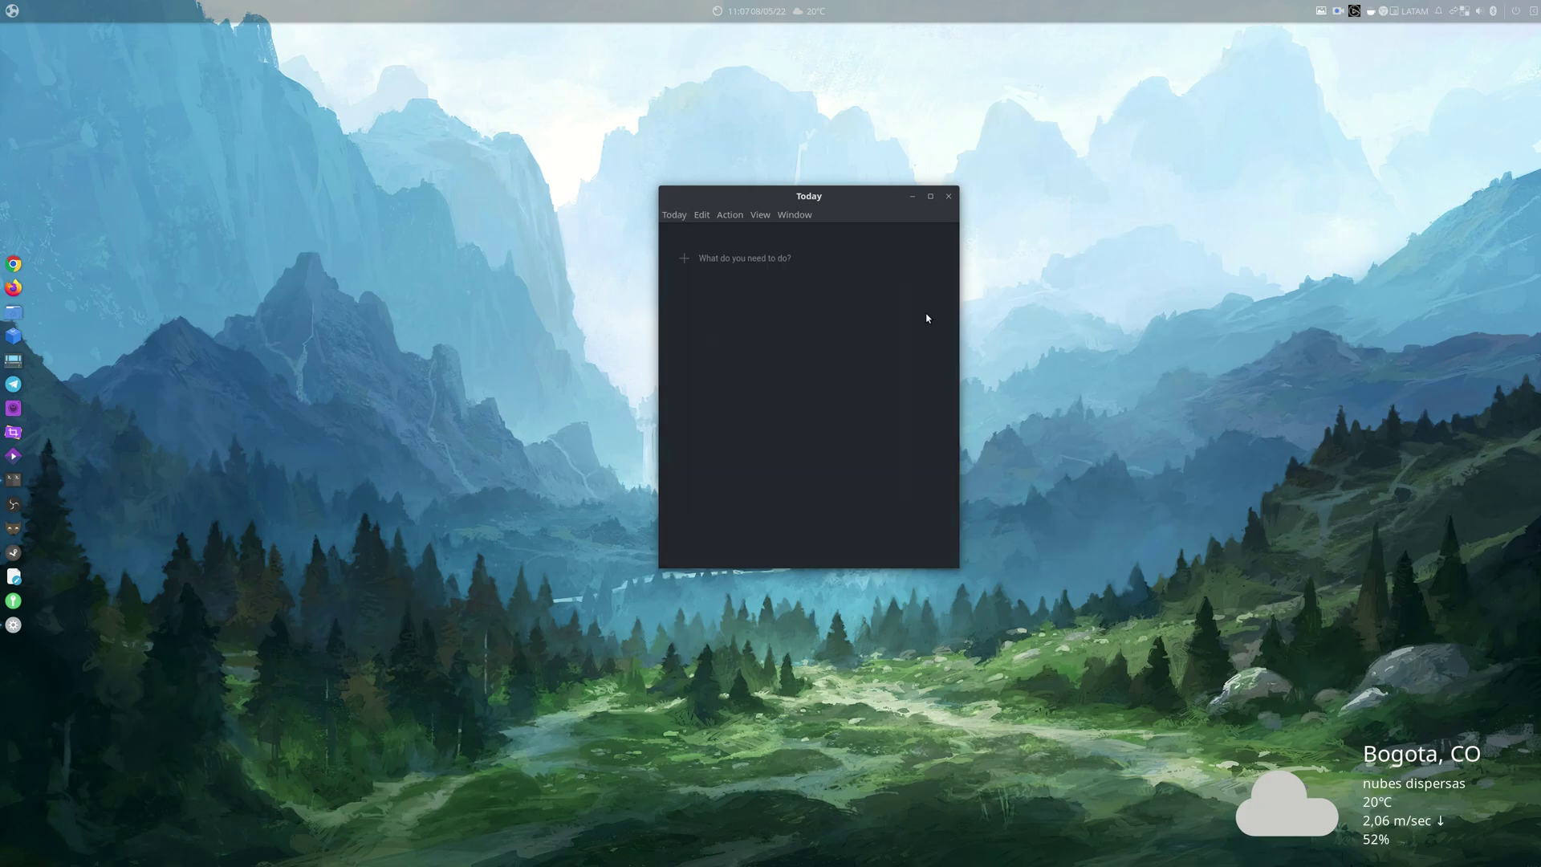
Step: Examine the commands Today offers for the application, editing, task actions, view and window control
{"action": "left_click", "coordinate": [674, 215]}
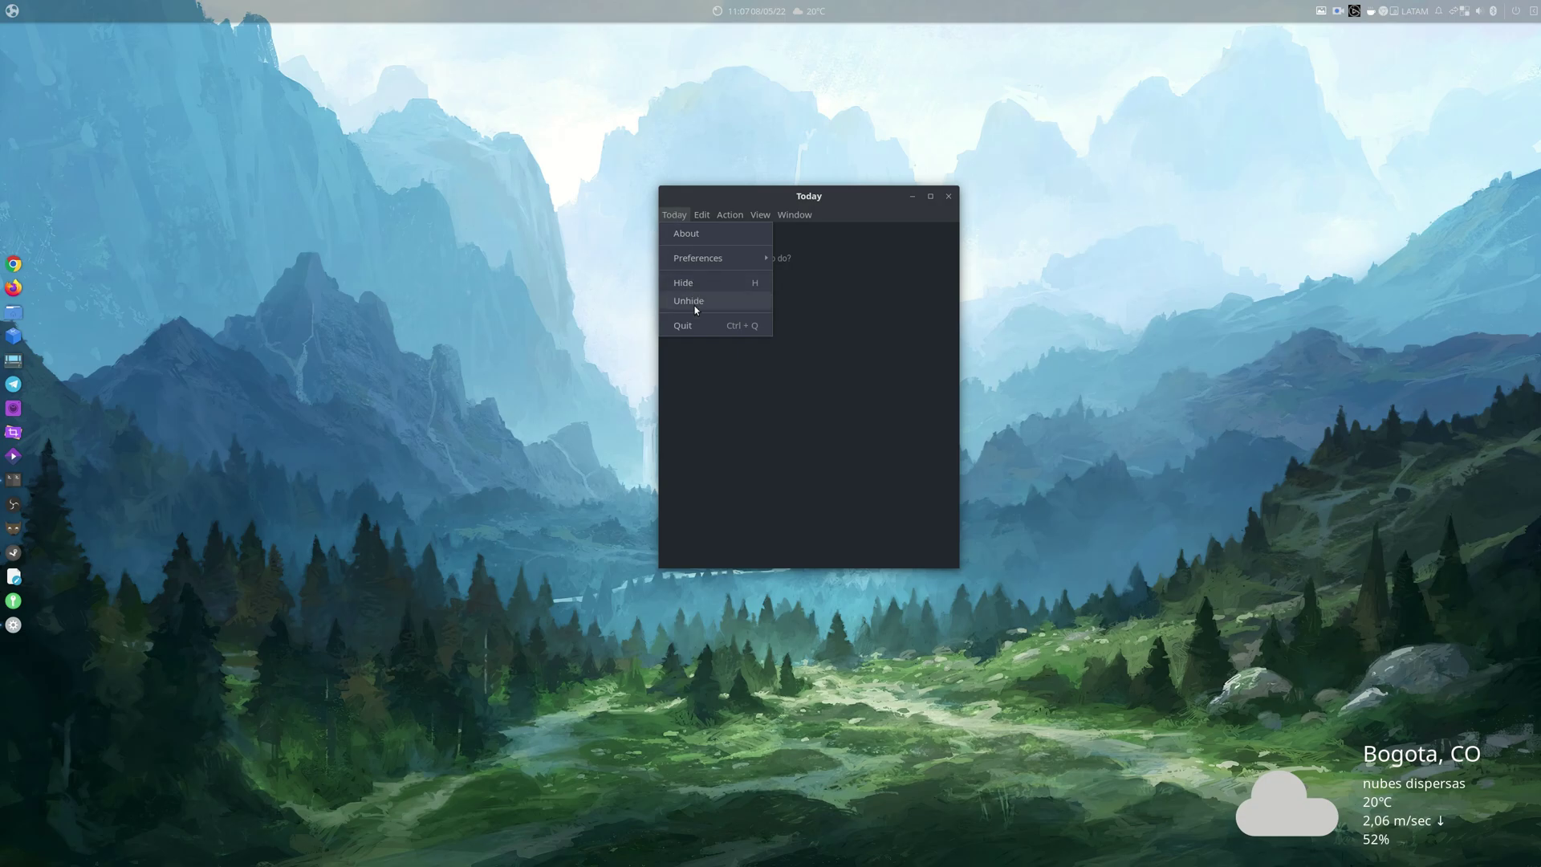
{"action": "mouse_move", "coordinate": [703, 217]}
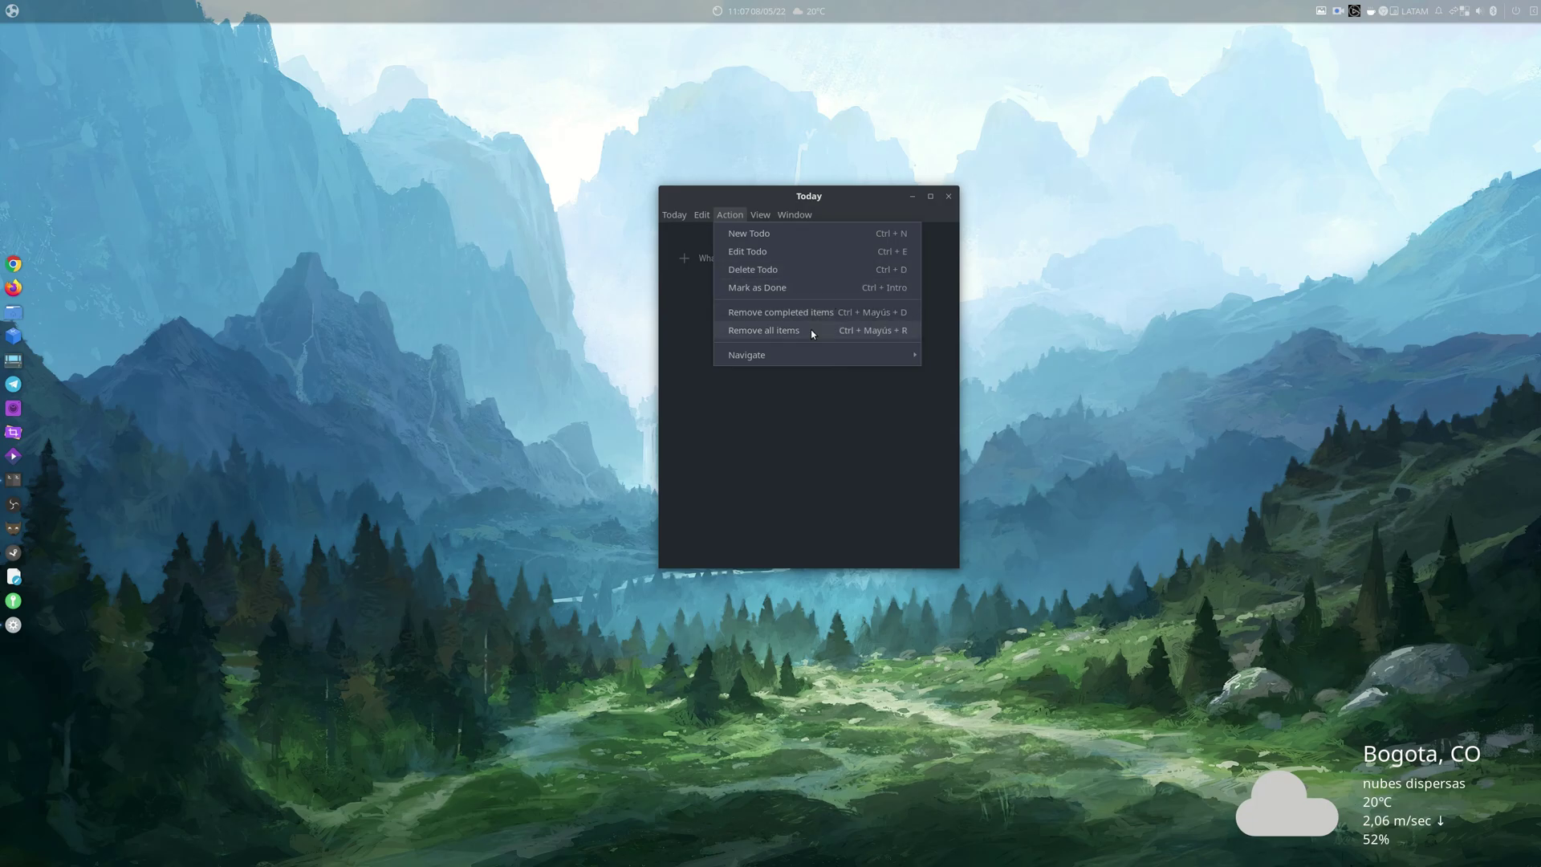
{"action": "mouse_move", "coordinate": [825, 353]}
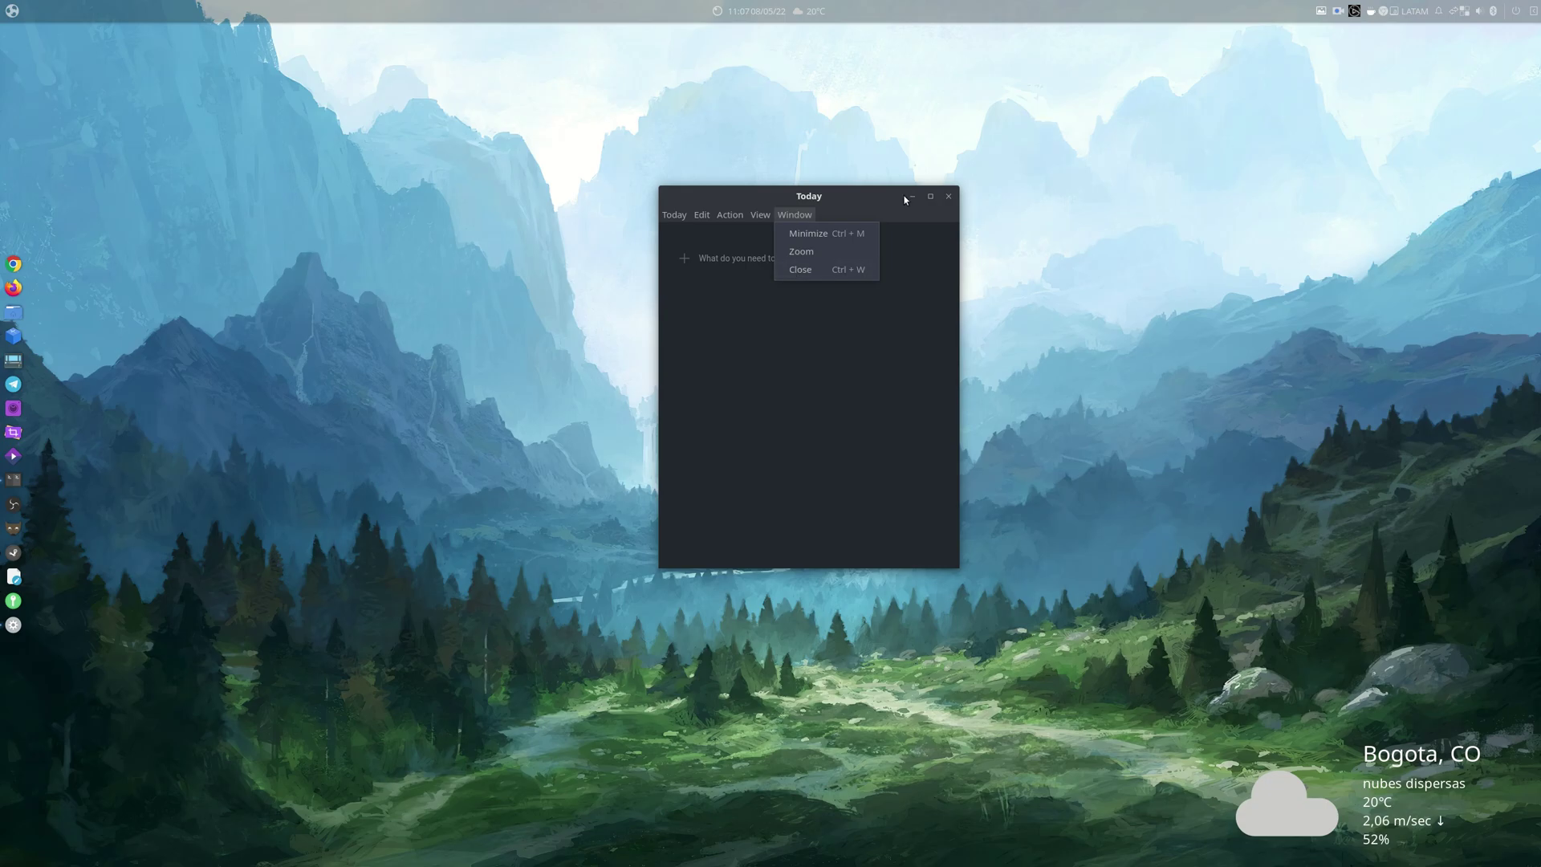
{"action": "left_click", "coordinate": [870, 196]}
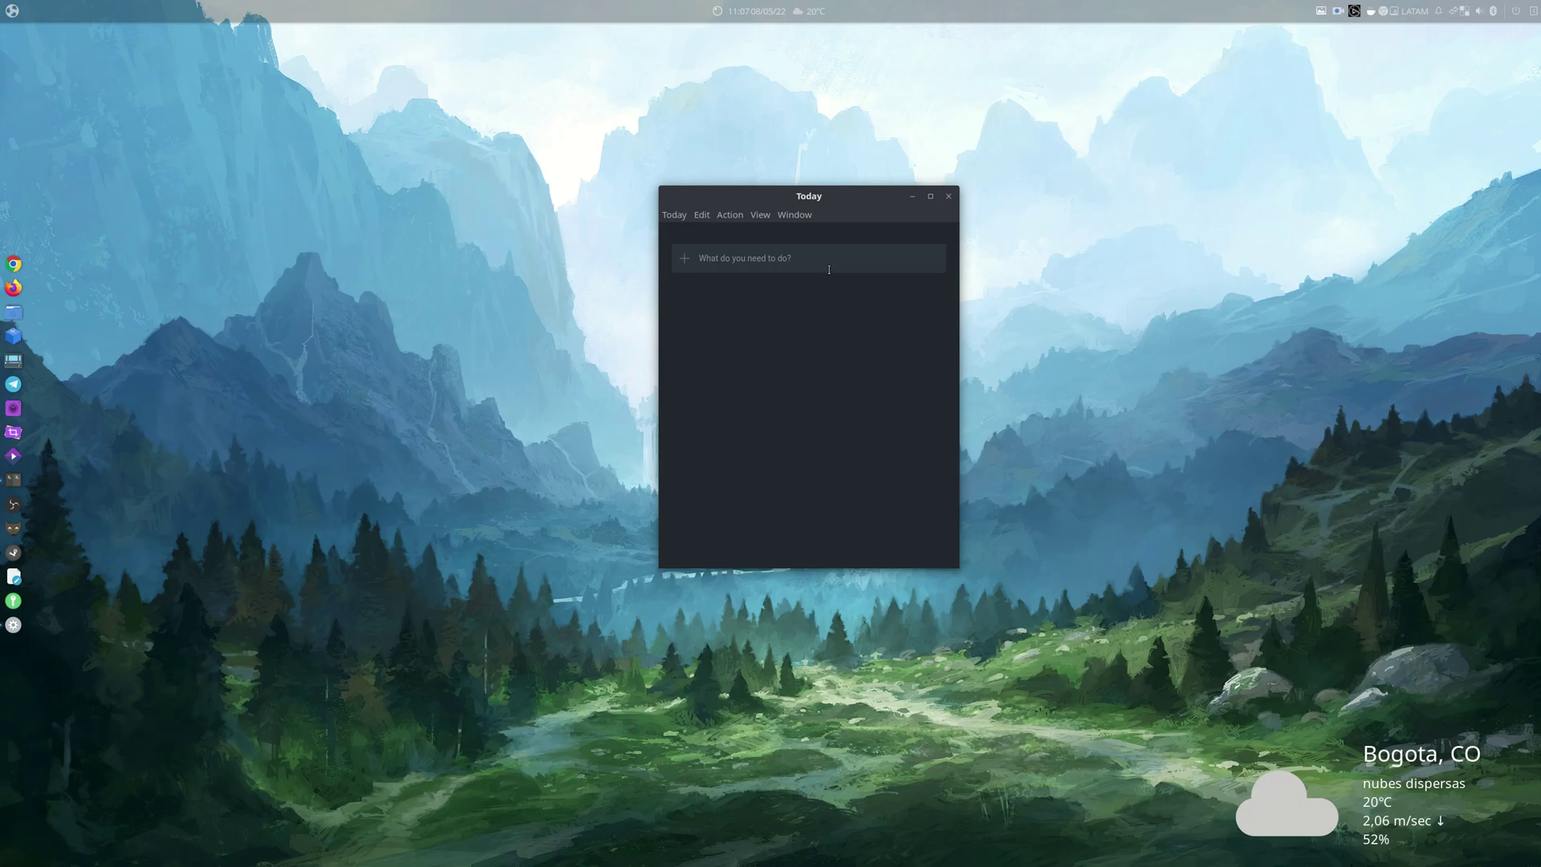
Step: Add the tasks "Ir a comprar azucar para el cafe" and "Aprovechar que salio el sol en la nevera y tomarlo" to the list
{"action": "type", "text": "Ir a comprar azucar para el cafe"}
{"action": "key", "text": "Return"}
{"action": "type", "text": "Aprovechar que salio el sol en la nevera y tomarlo"}
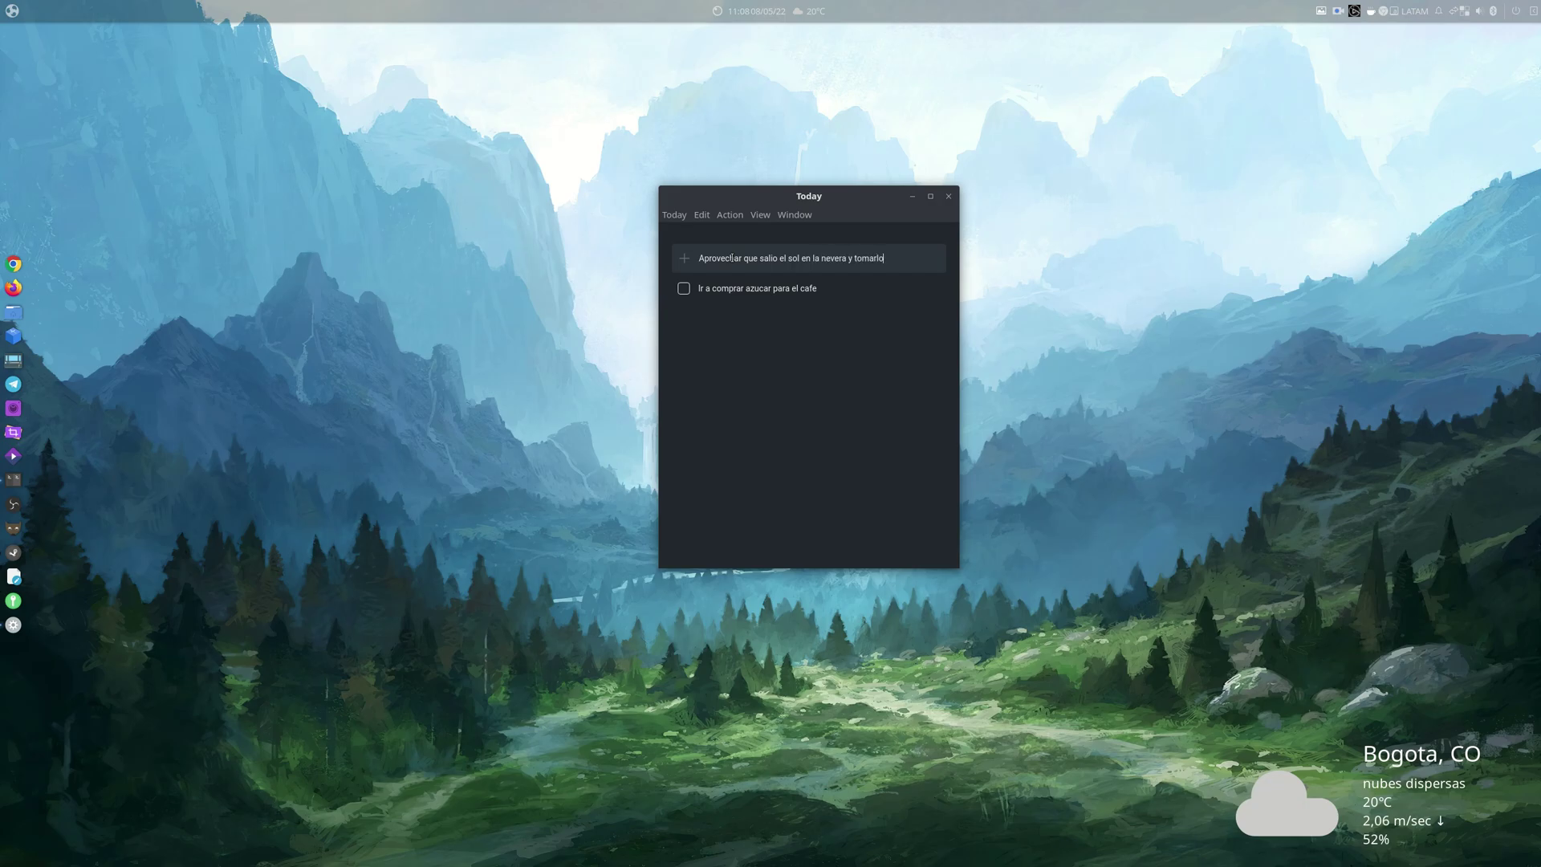
{"action": "key", "text": "Return"}
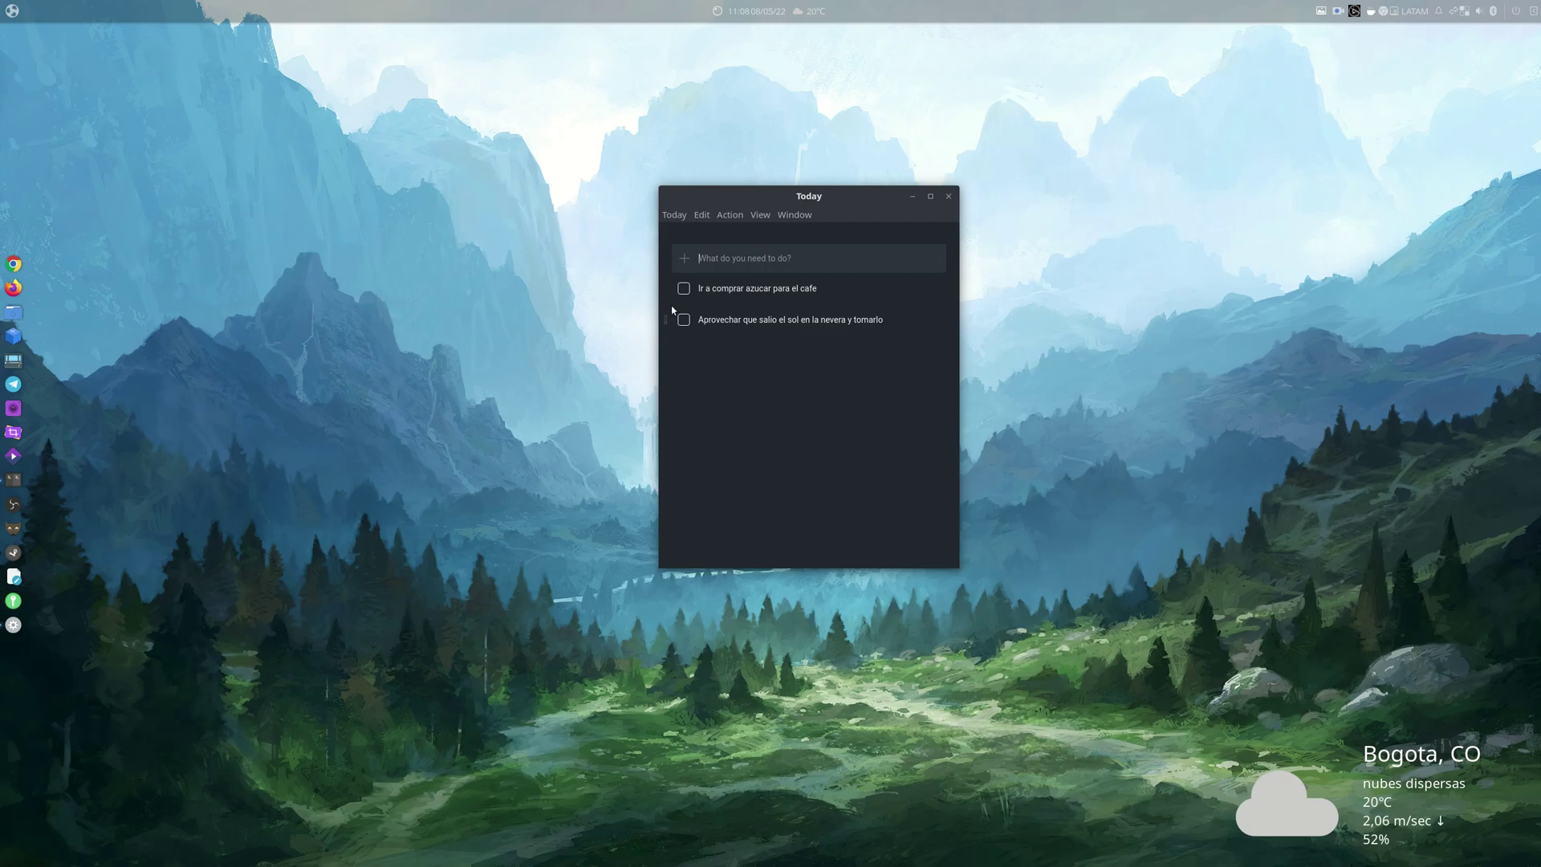
Step: Try reordering the list by moving the second task above the first, and restore the original order
{"action": "left_click_drag", "start_coordinate": [671, 324], "coordinate": [666, 288]}
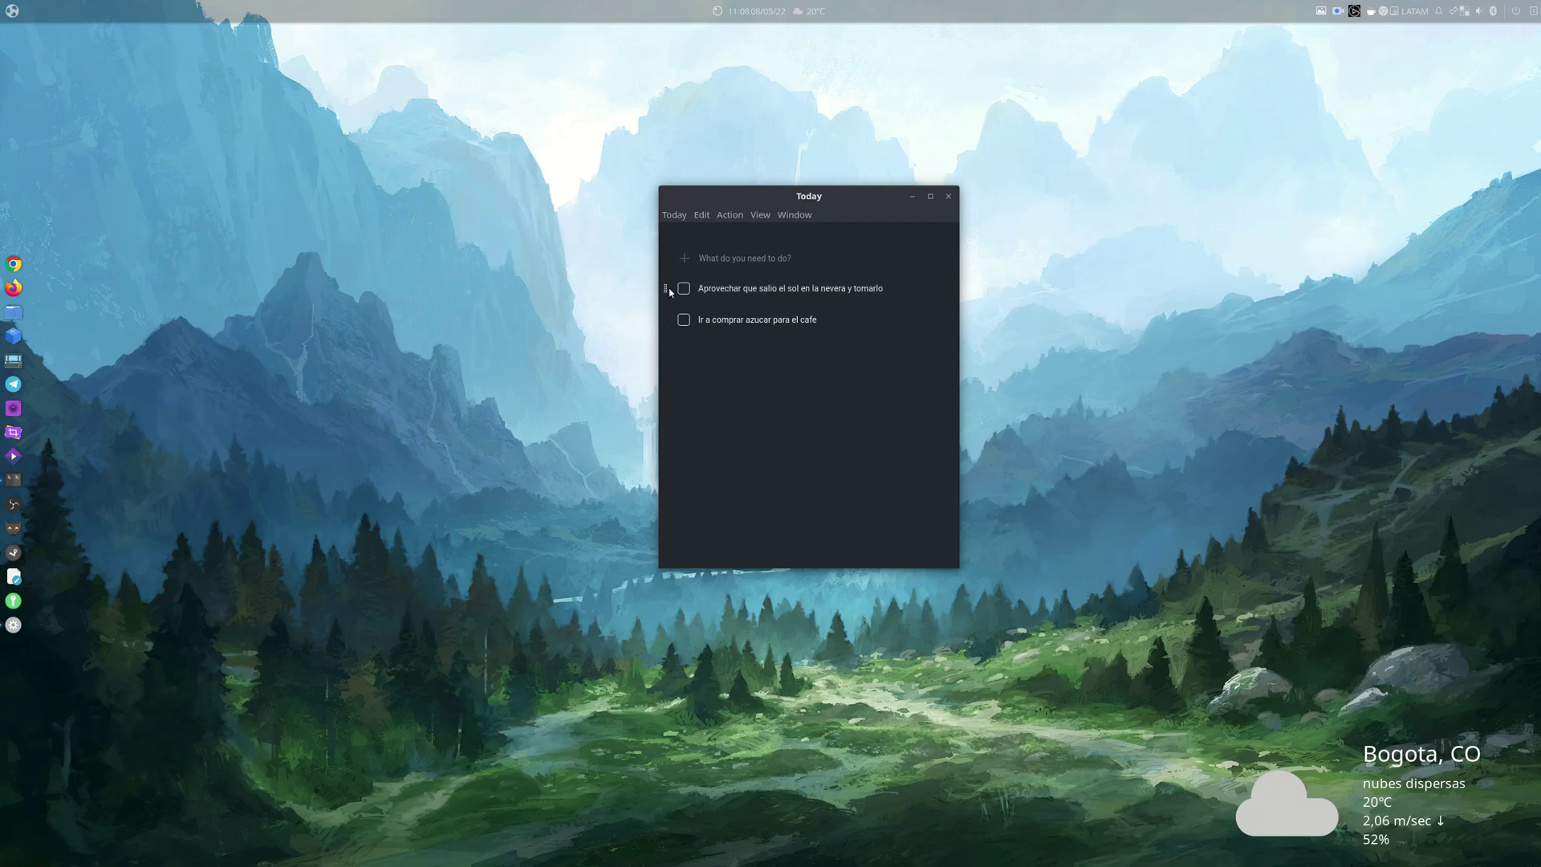
{"action": "mouse_move", "coordinate": [664, 289]}
{"action": "left_mouse_down"}
{"action": "mouse_move", "coordinate": [666, 325]}
{"action": "mouse_move", "coordinate": [664, 289]}
{"action": "left_mouse_up"}
{"action": "left_click_drag", "start_coordinate": [666, 320], "coordinate": [665, 288]}
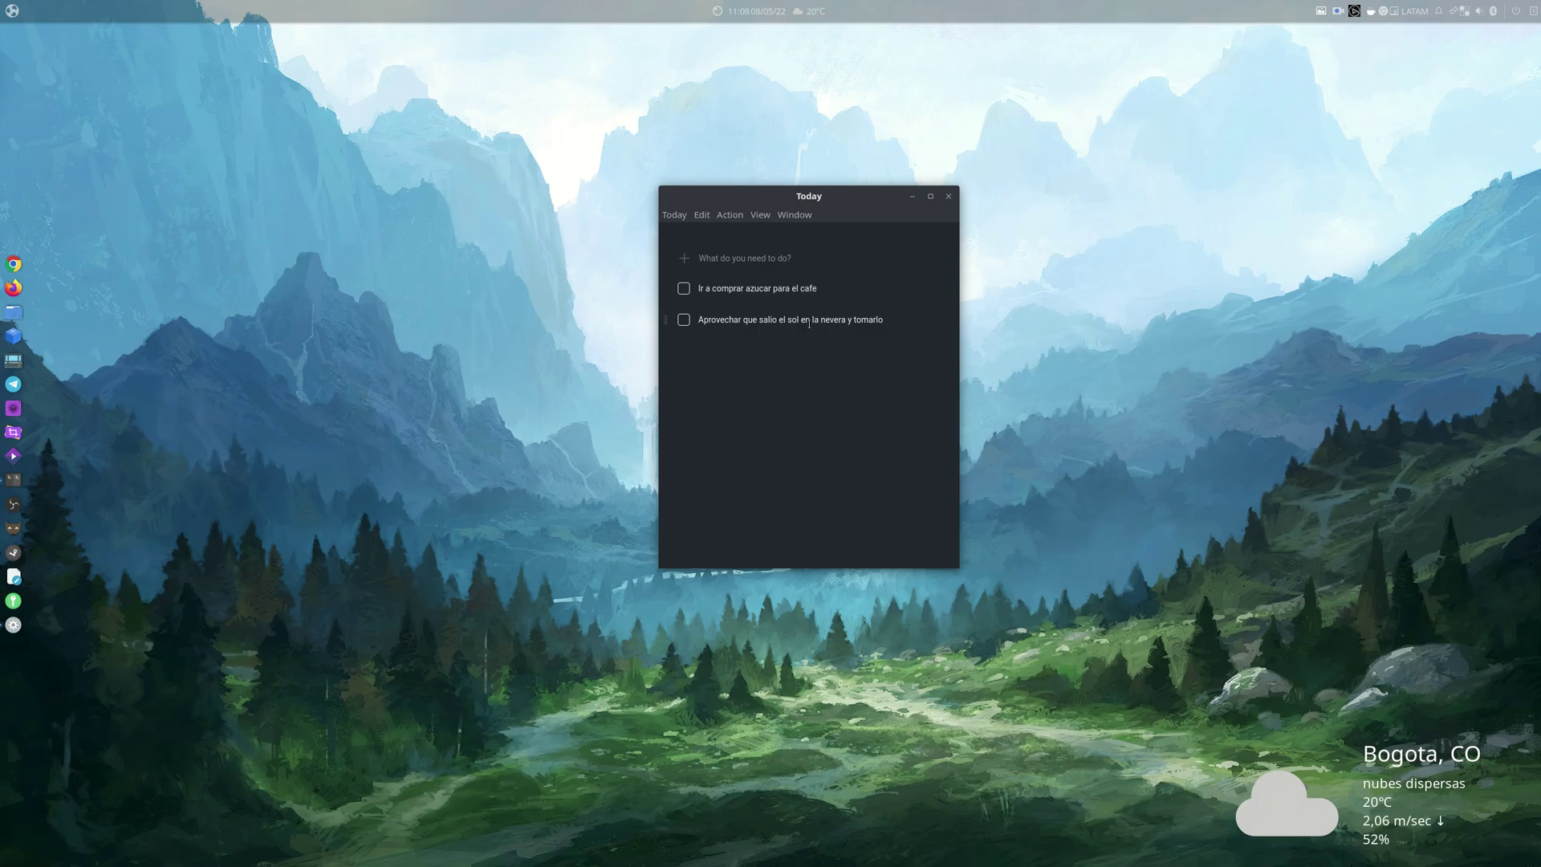
Step: Check the extra options of both tasks without deleting either, and mark "Ir a comprar azucar para el cafe" as done
{"action": "left_click", "coordinate": [935, 321]}
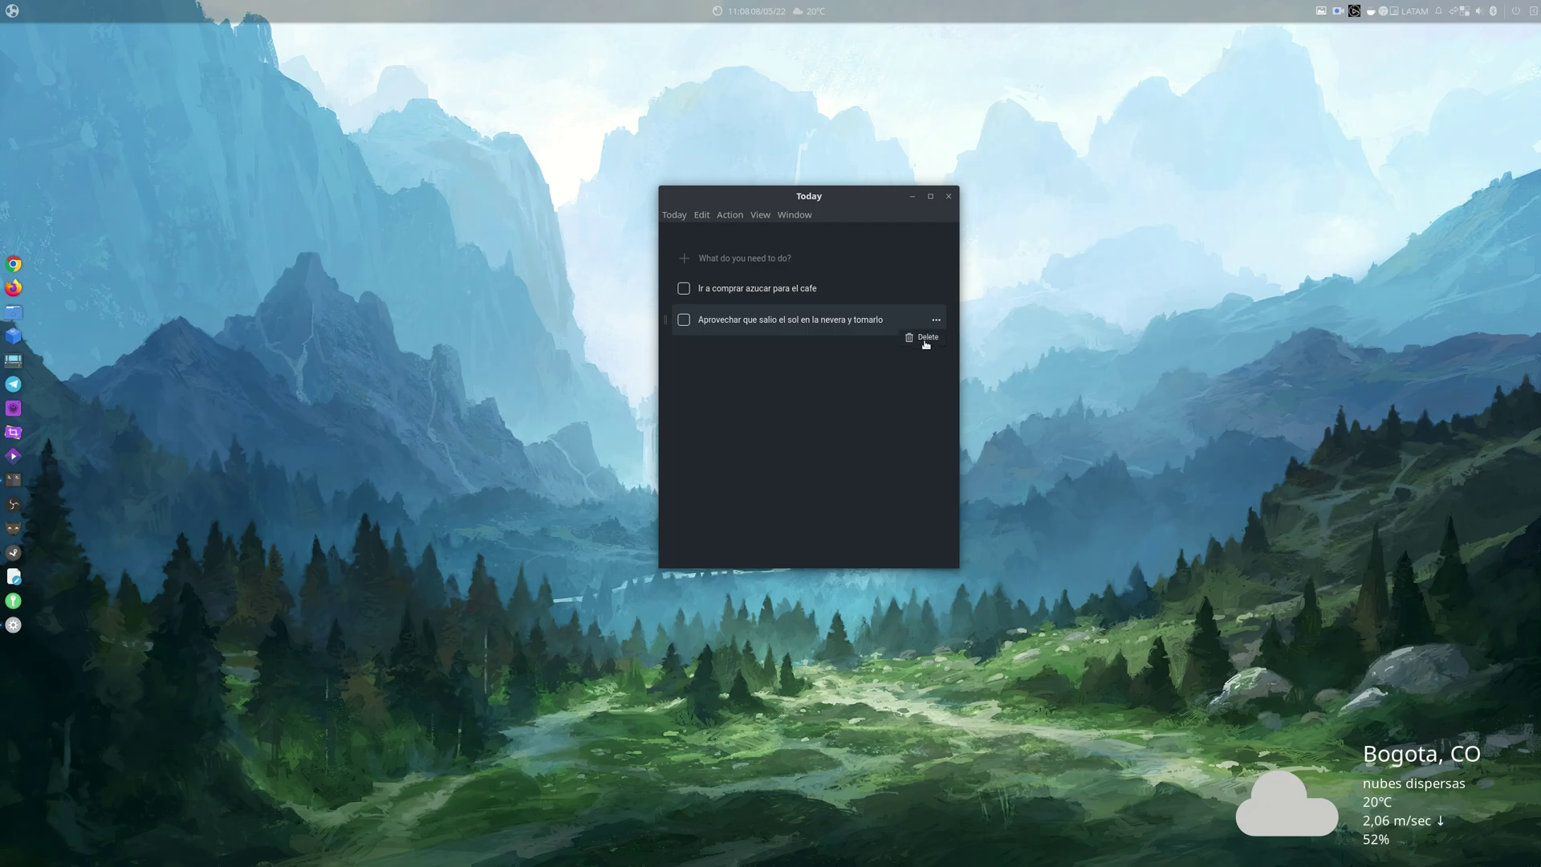
{"action": "left_click", "coordinate": [909, 457]}
{"action": "left_click", "coordinate": [683, 288]}
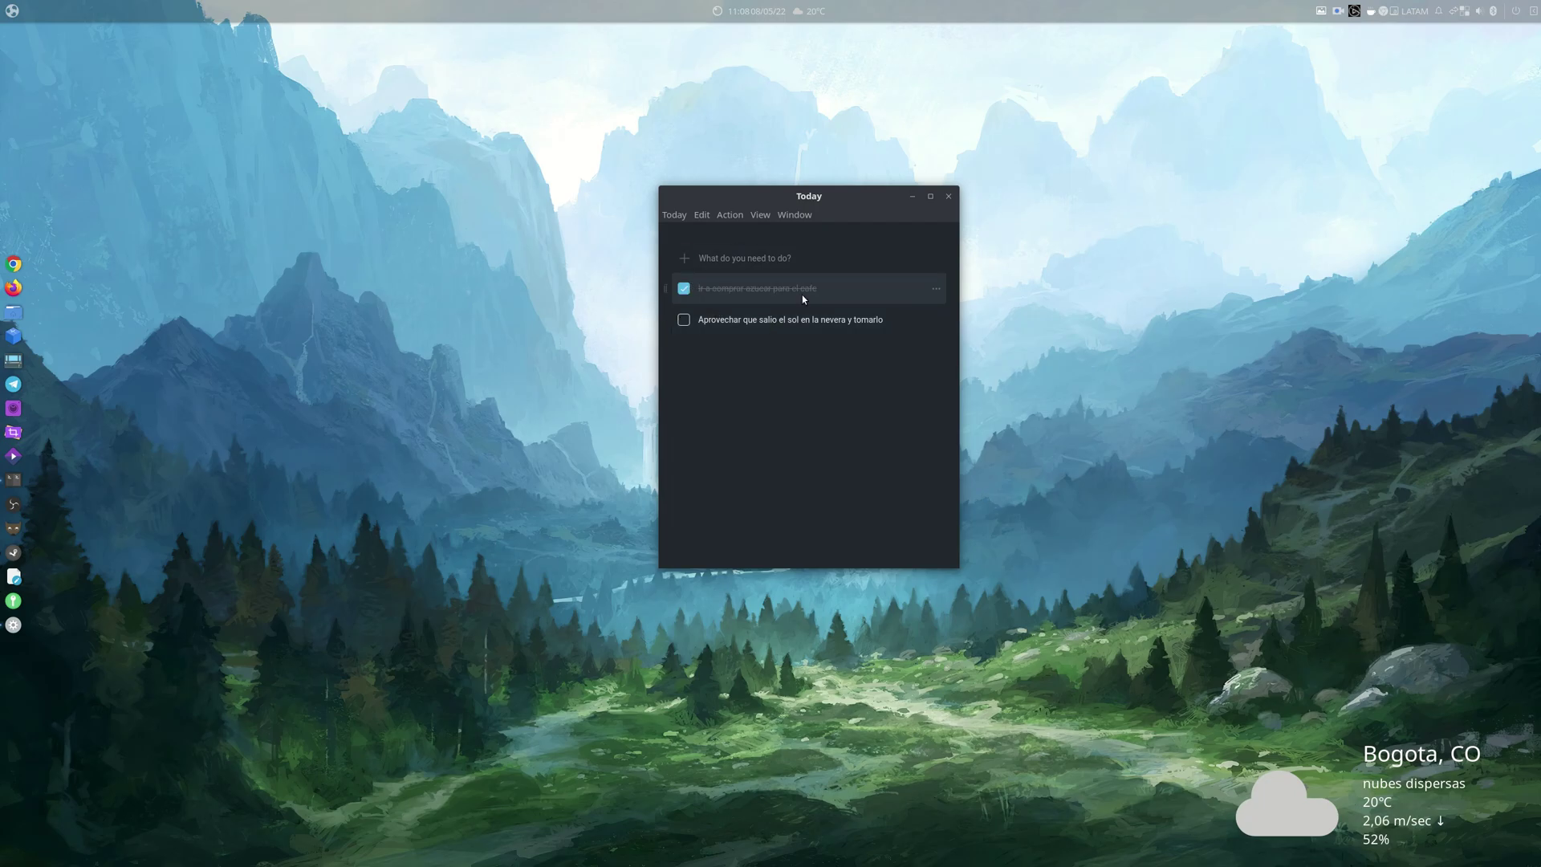
{"action": "left_click", "coordinate": [936, 288]}
{"action": "left_click", "coordinate": [841, 478]}
Step: Minimize and restore the Today window repeatedly, leaving it minimized so only the desktop shows
{"action": "left_click", "coordinate": [913, 196]}
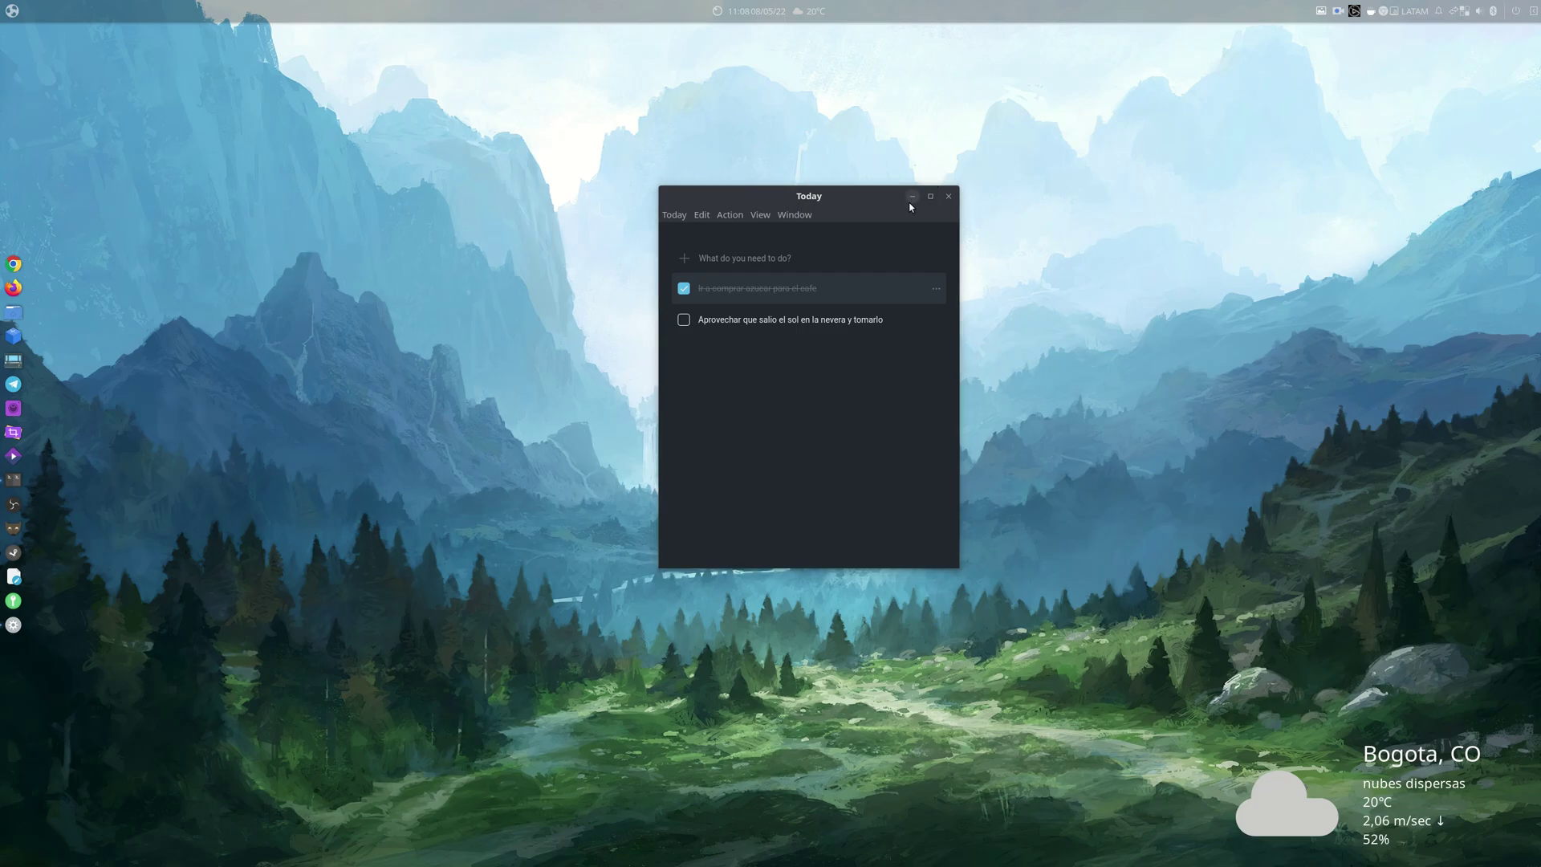
{"action": "left_click", "coordinate": [11, 629]}
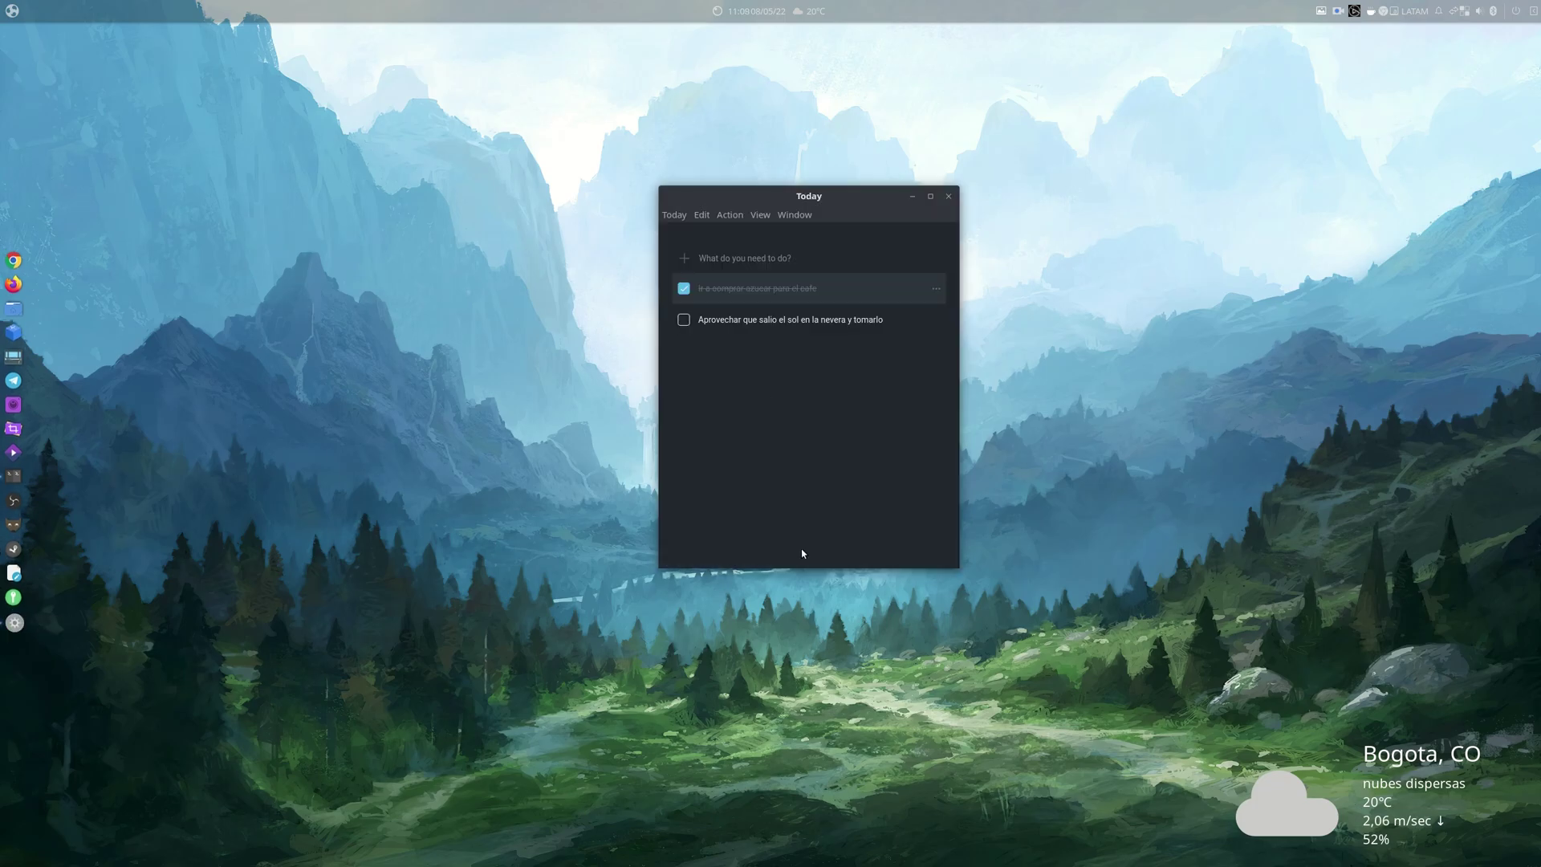
{"action": "left_click", "coordinate": [912, 198]}
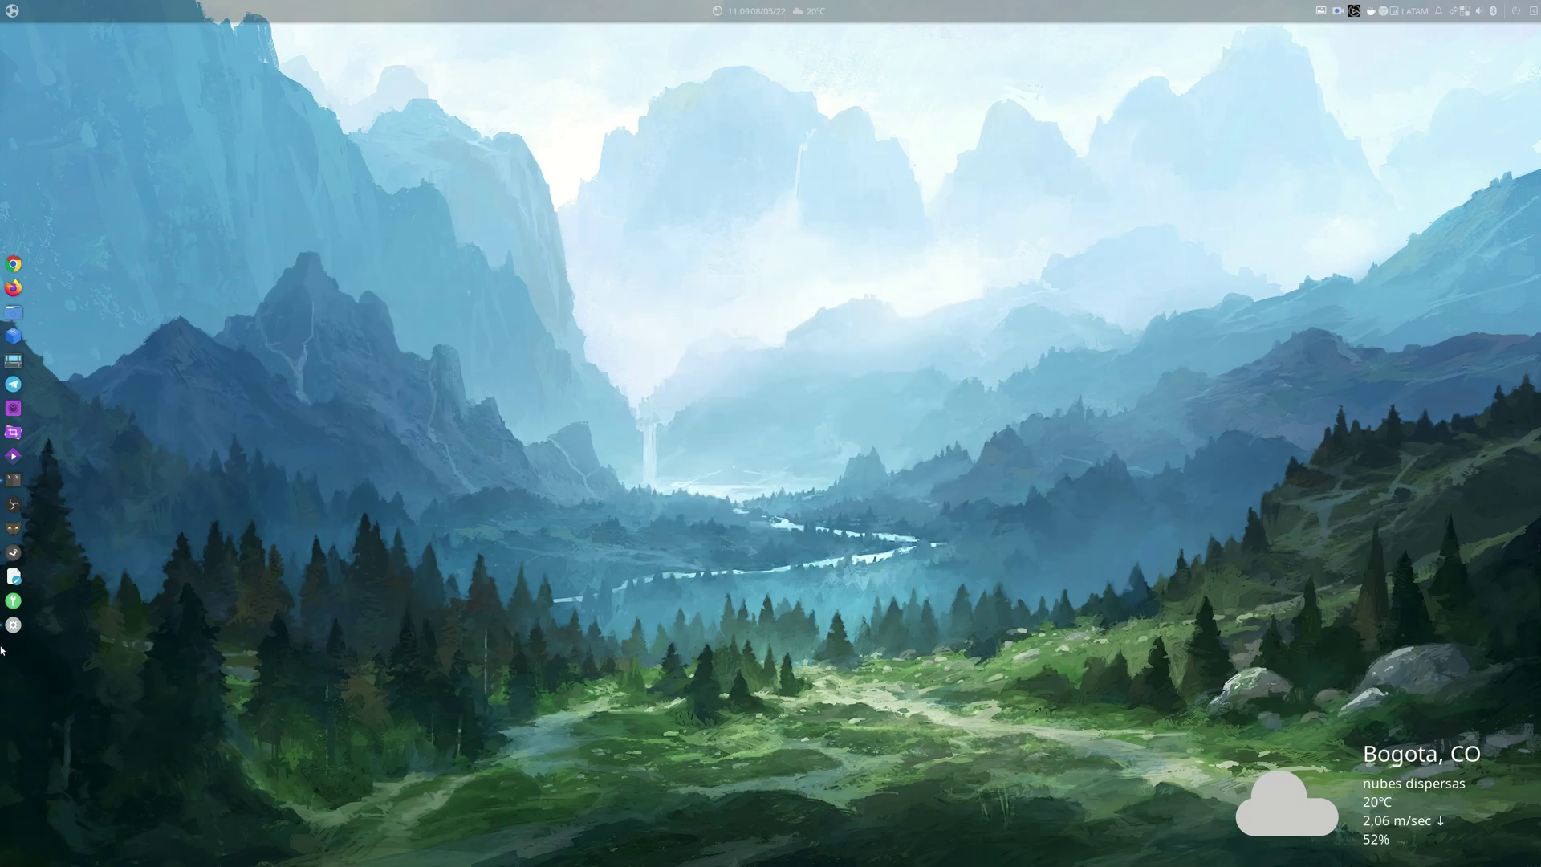
{"action": "left_click", "coordinate": [13, 625]}
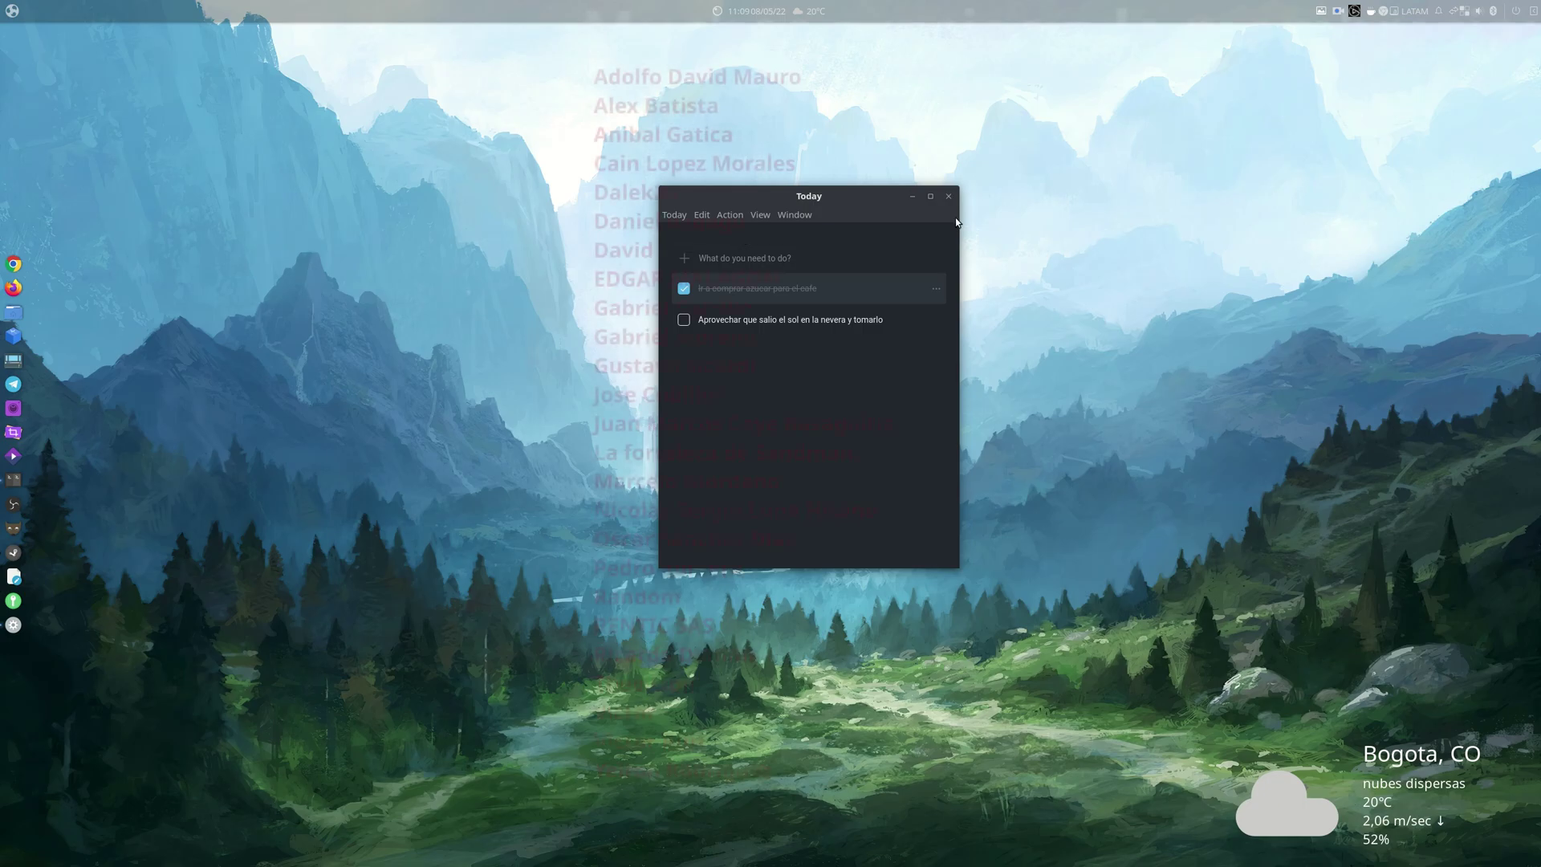
{"action": "left_click", "coordinate": [914, 197]}
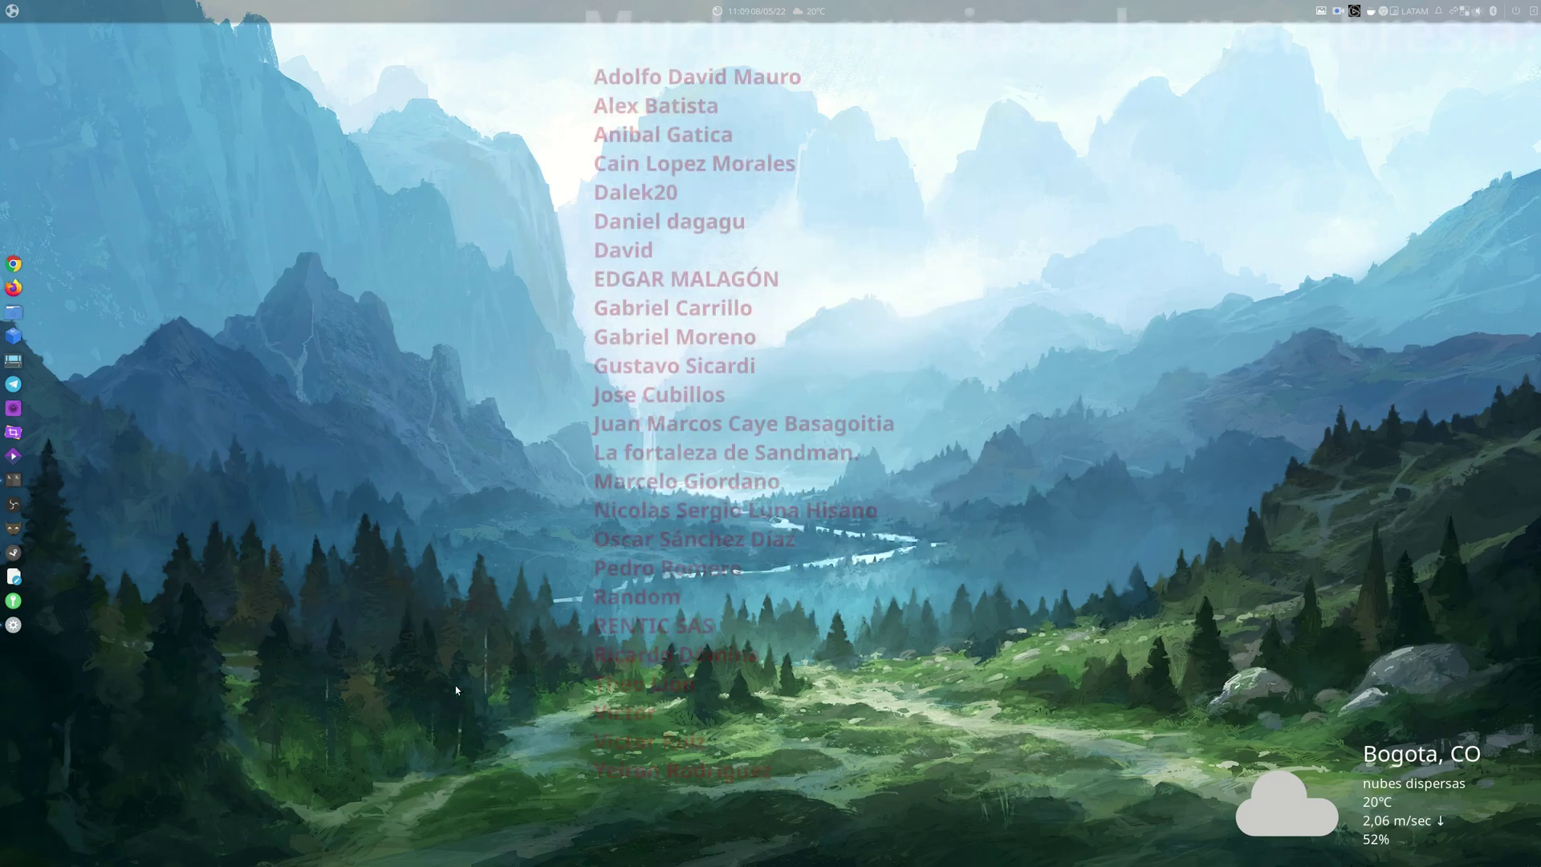